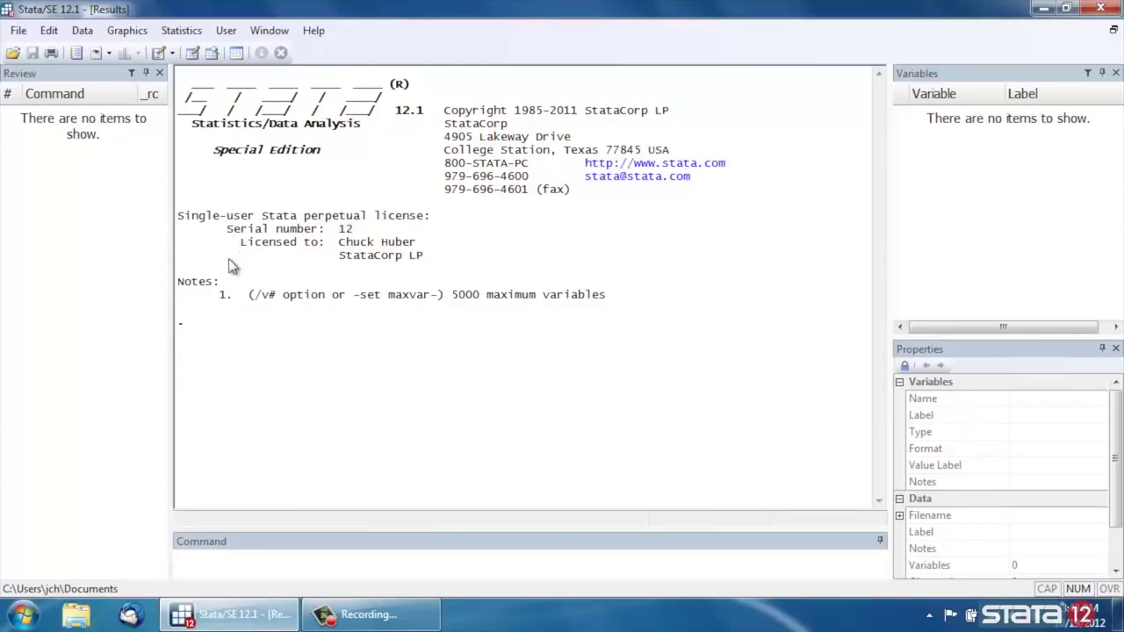
- Load the nhanes2.dta example dataset listed under marginsplot in the Base Reference Manual datasets of the Stata 12 manuals
left_click(16, 31)
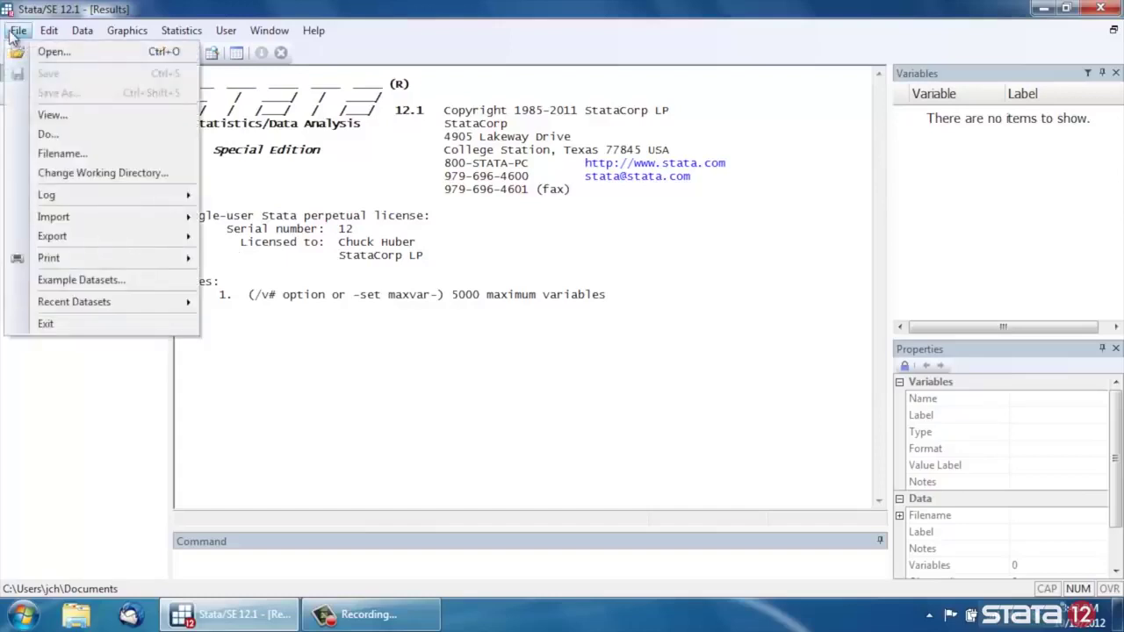
left_click(22, 283)
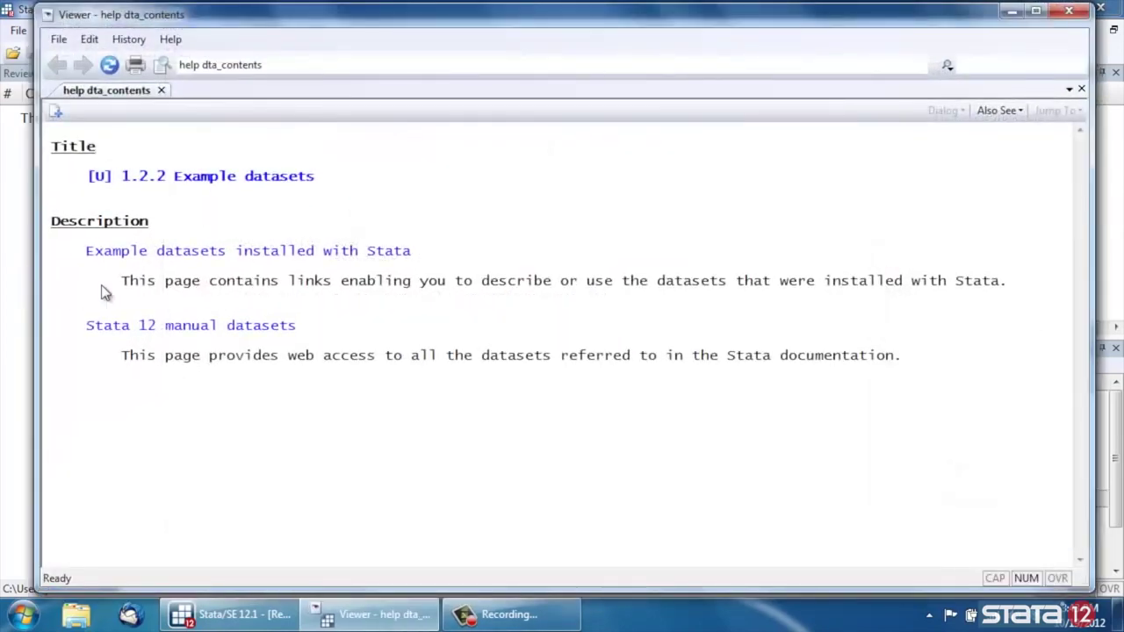
left_click(182, 325)
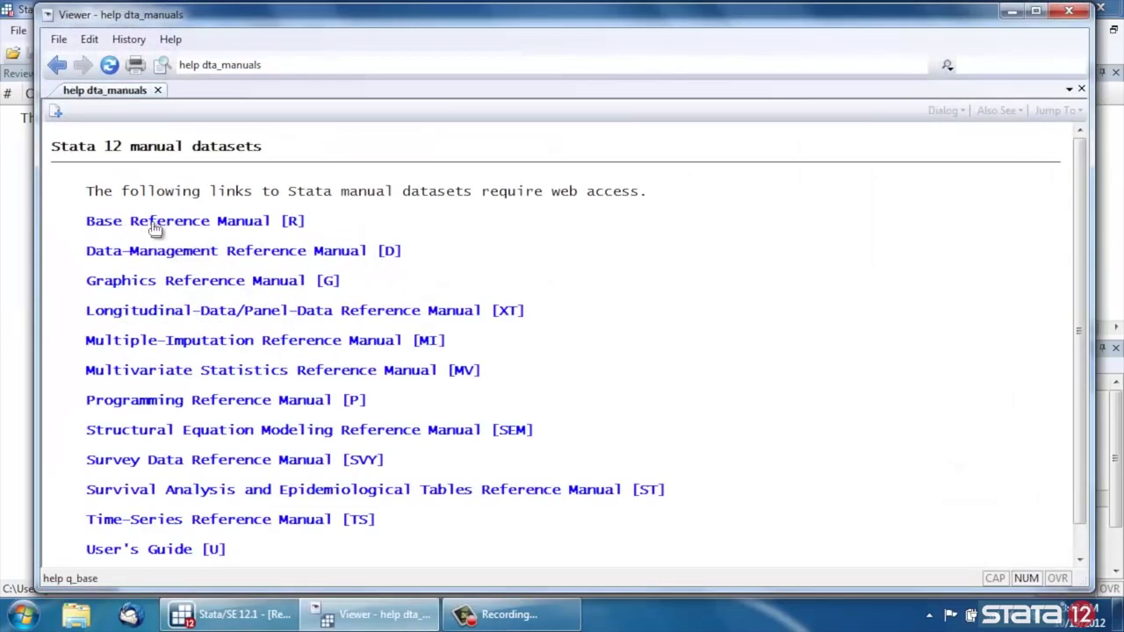
left_click(152, 222)
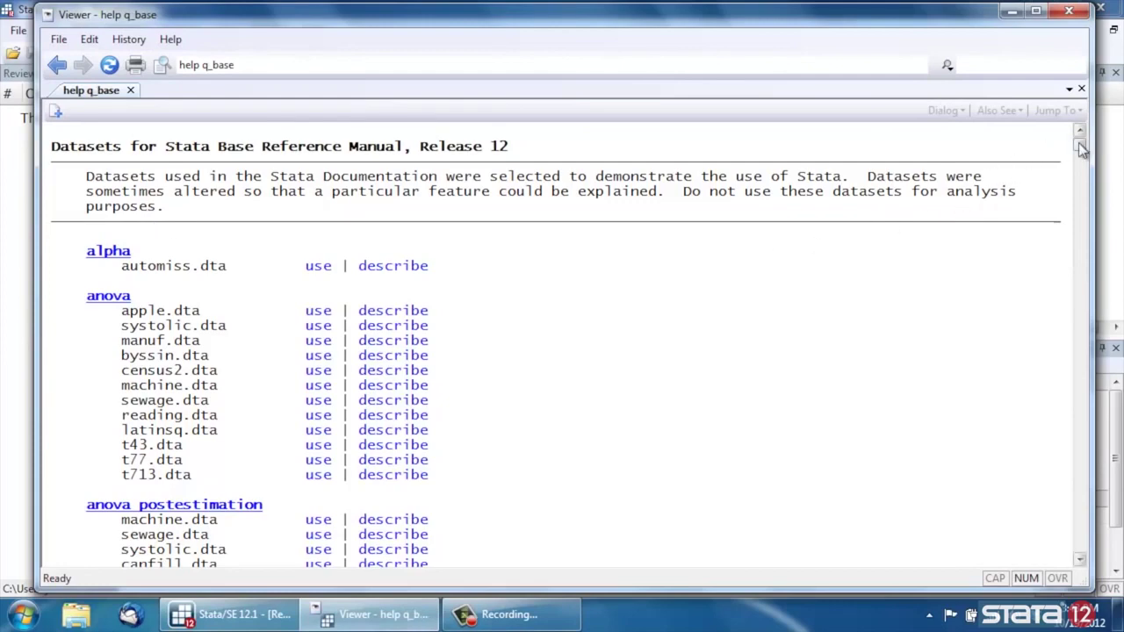
left_click_drag(1079, 140, 1065, 351)
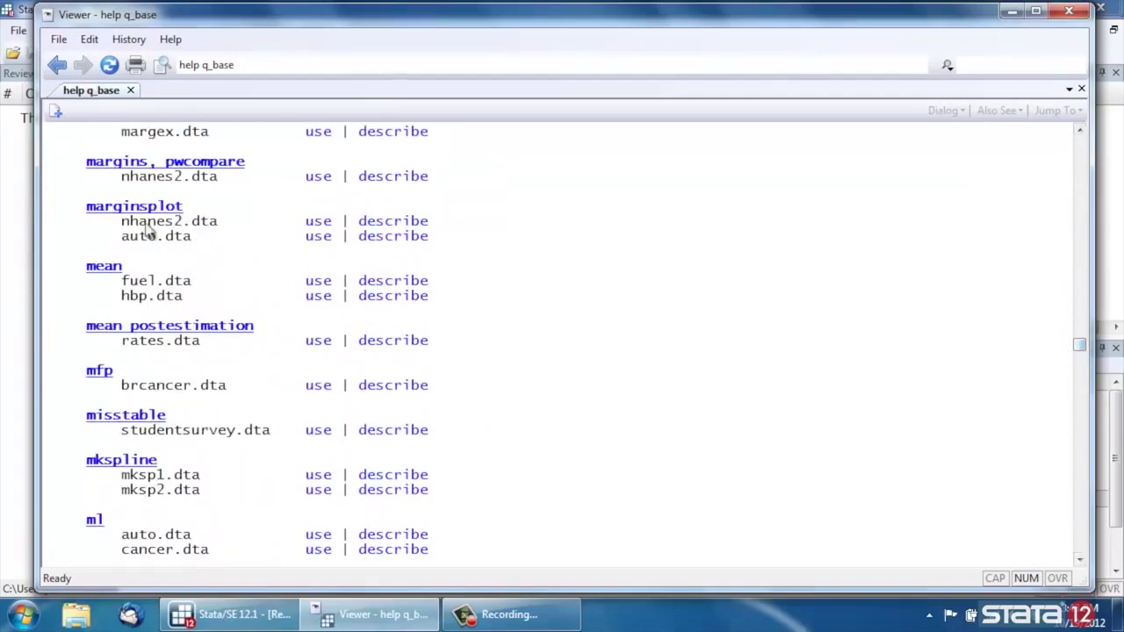
left_click_drag(123, 224, 216, 228)
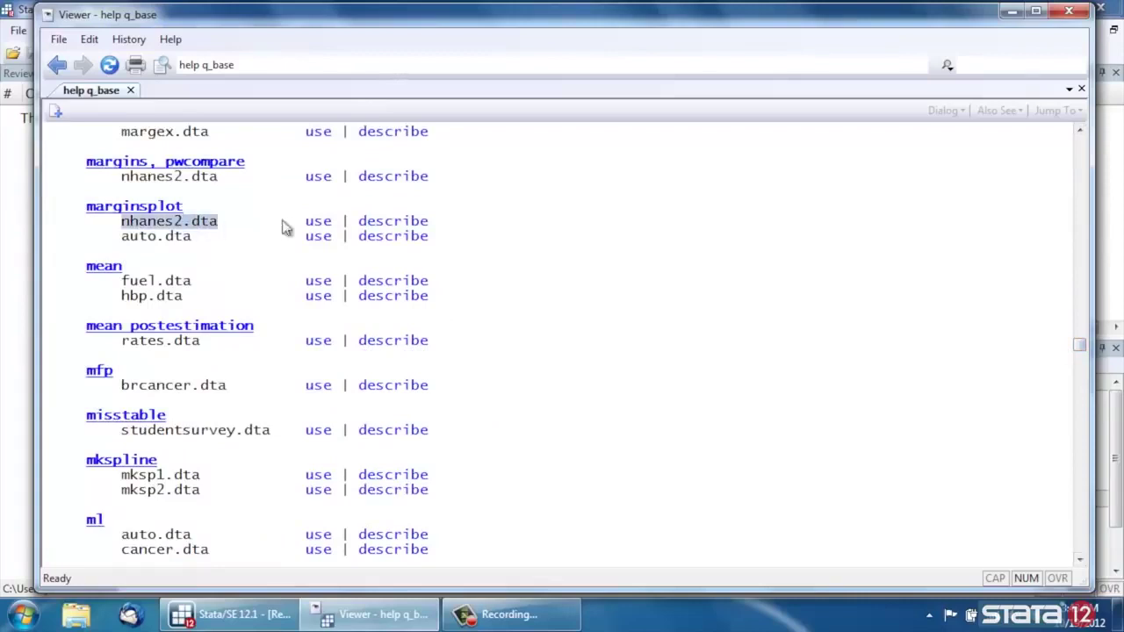
left_click(314, 230)
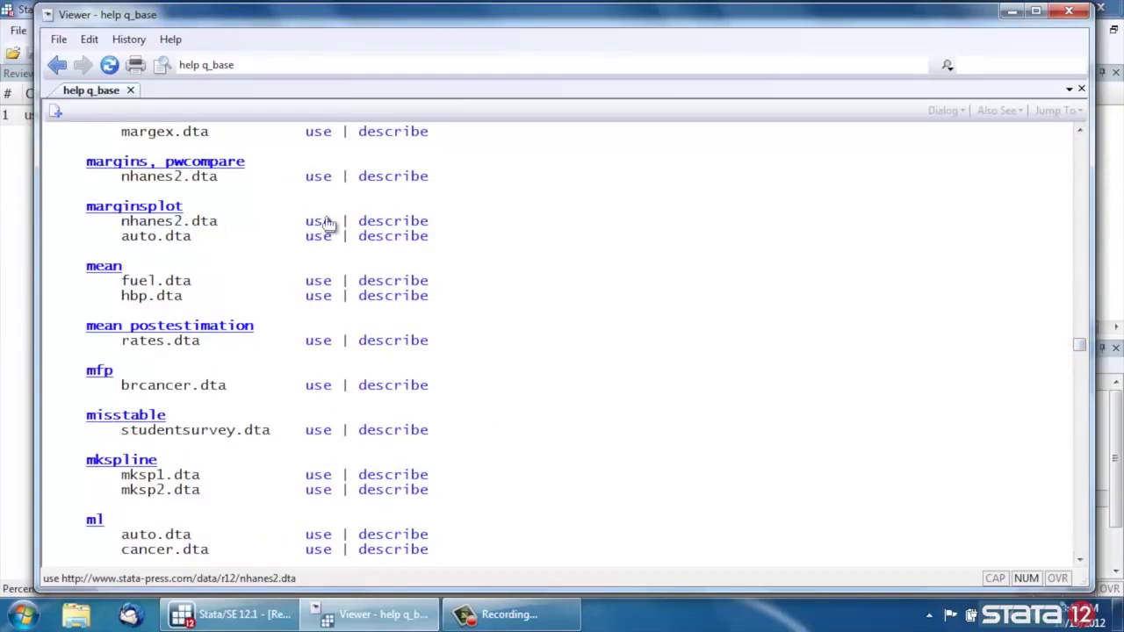
left_click(1078, 17)
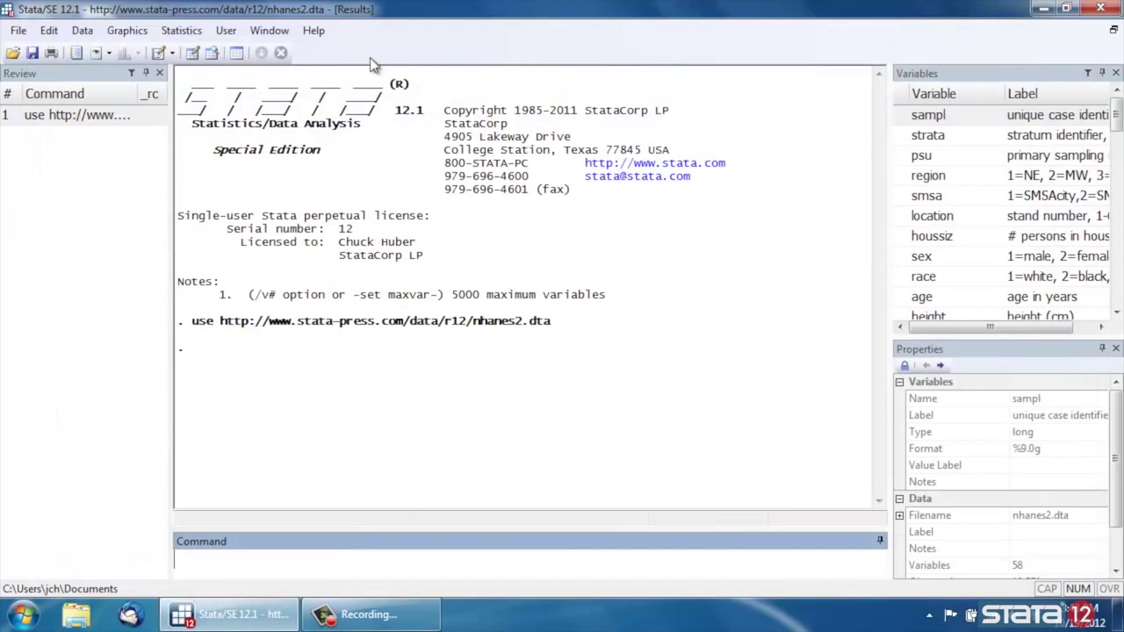
- Start a linear regression model with bpsystol as the dependent variable
left_click(182, 31)
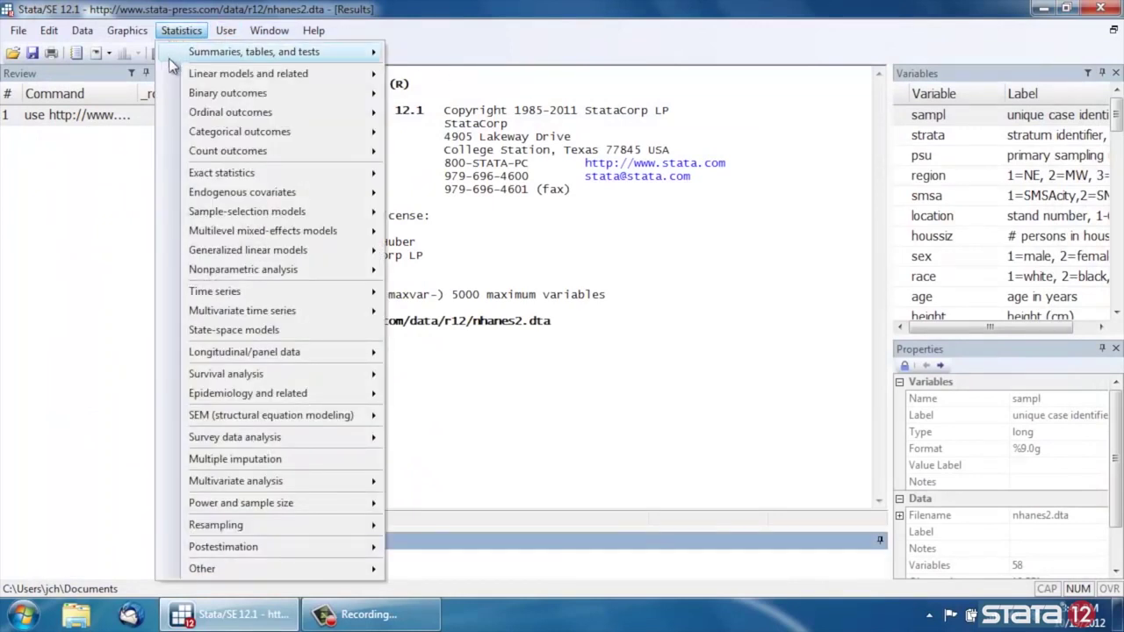
mouse_move(294, 79)
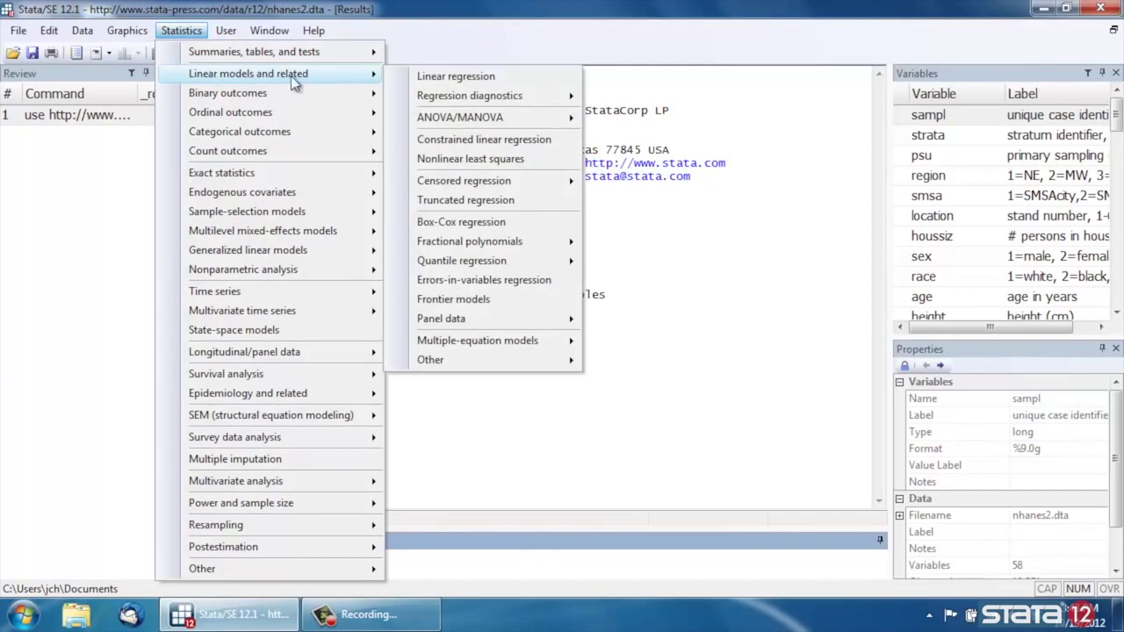
left_click(413, 79)
left_click_drag(590, 100, 875, 19)
left_click(742, 94)
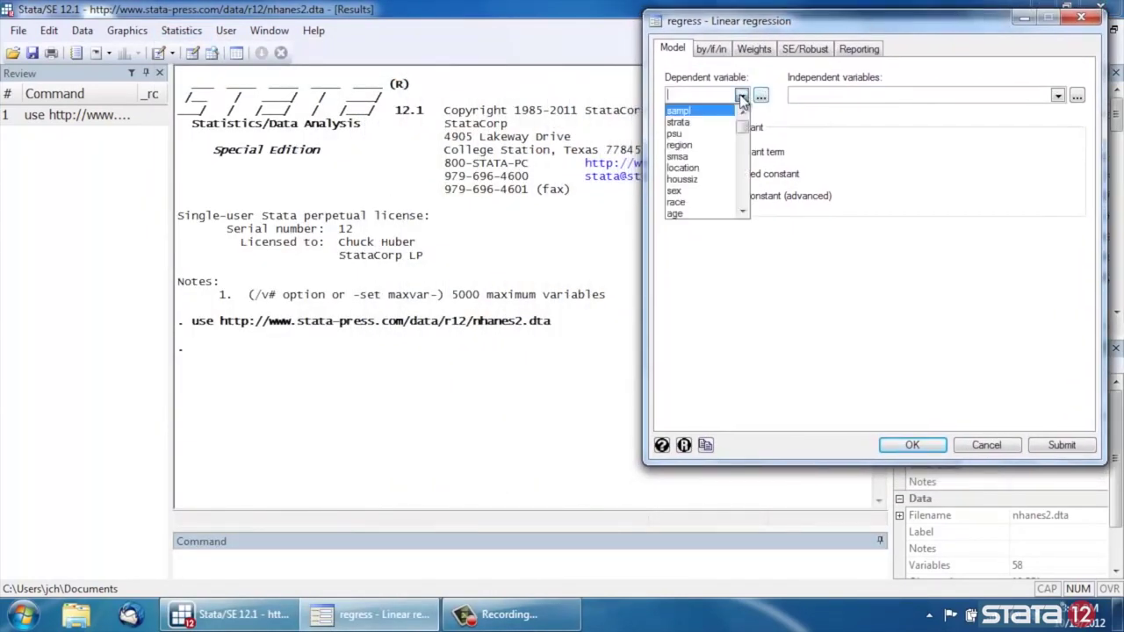
left_click_drag(743, 130, 743, 142)
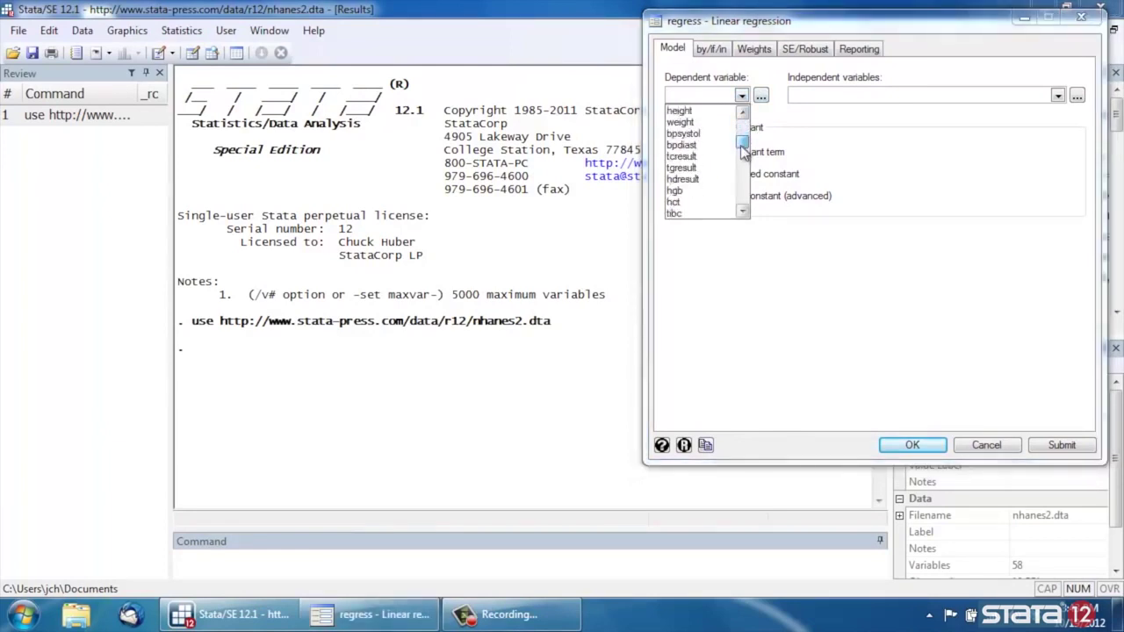
left_click(702, 134)
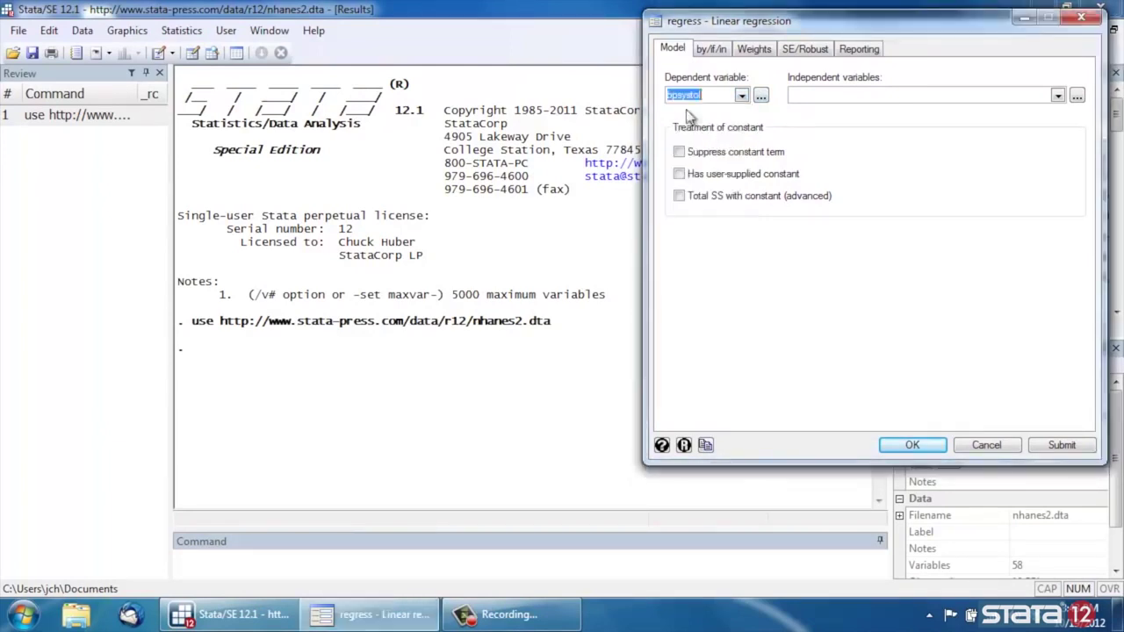
- For the independent variables, define a 2-way full factorial term with agegrp as its first variable, using the Default base
left_click(943, 97)
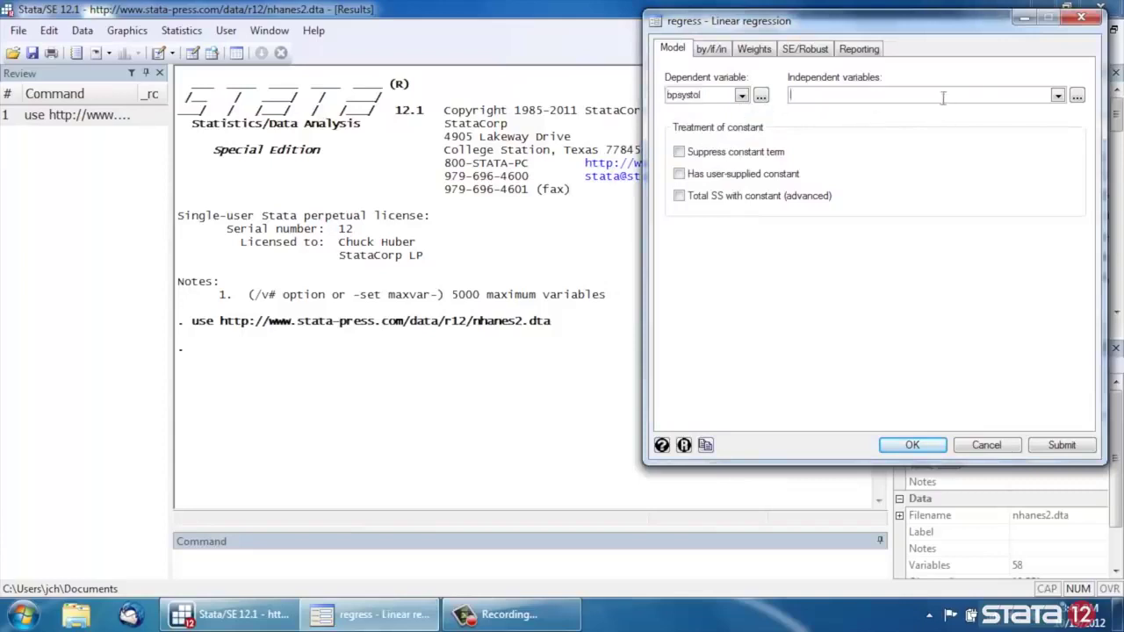
left_click(1076, 98)
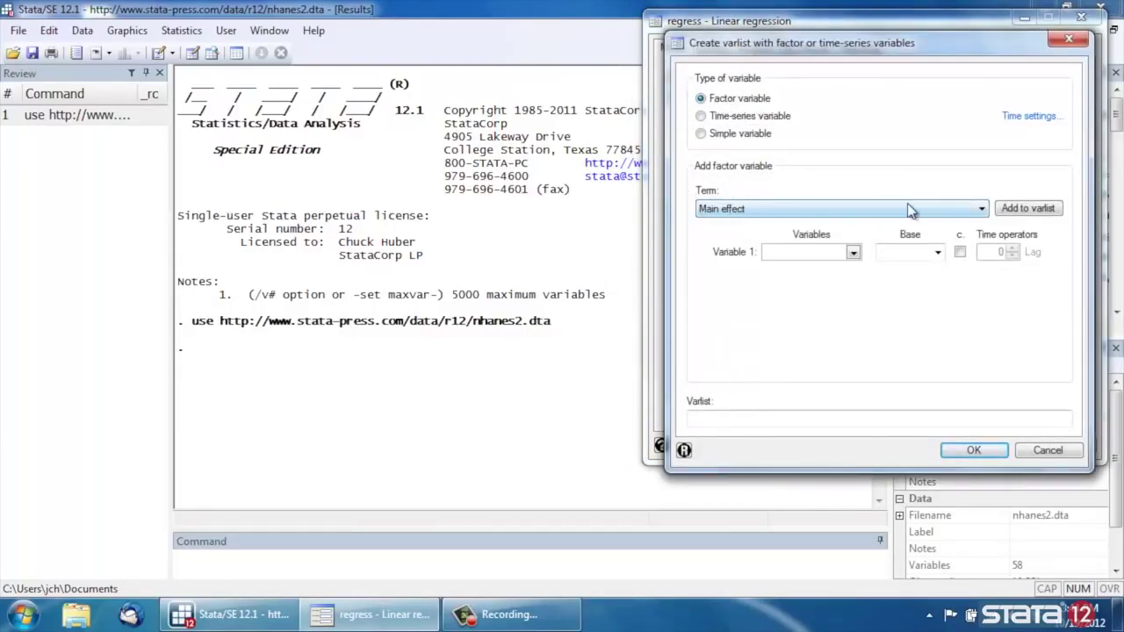
left_click(981, 209)
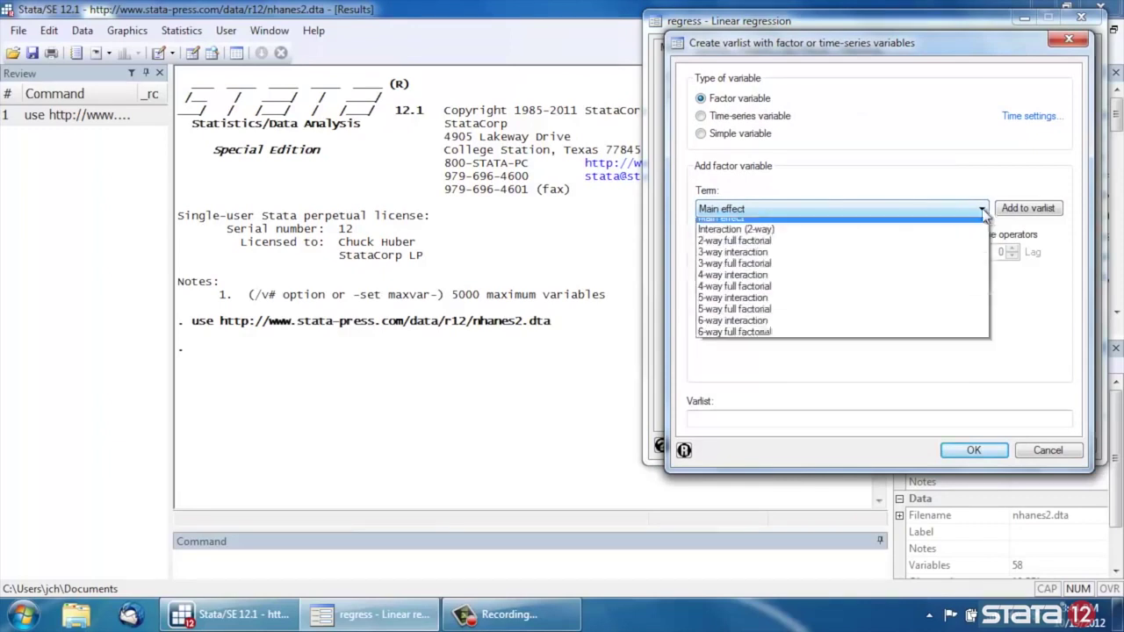
left_click(905, 249)
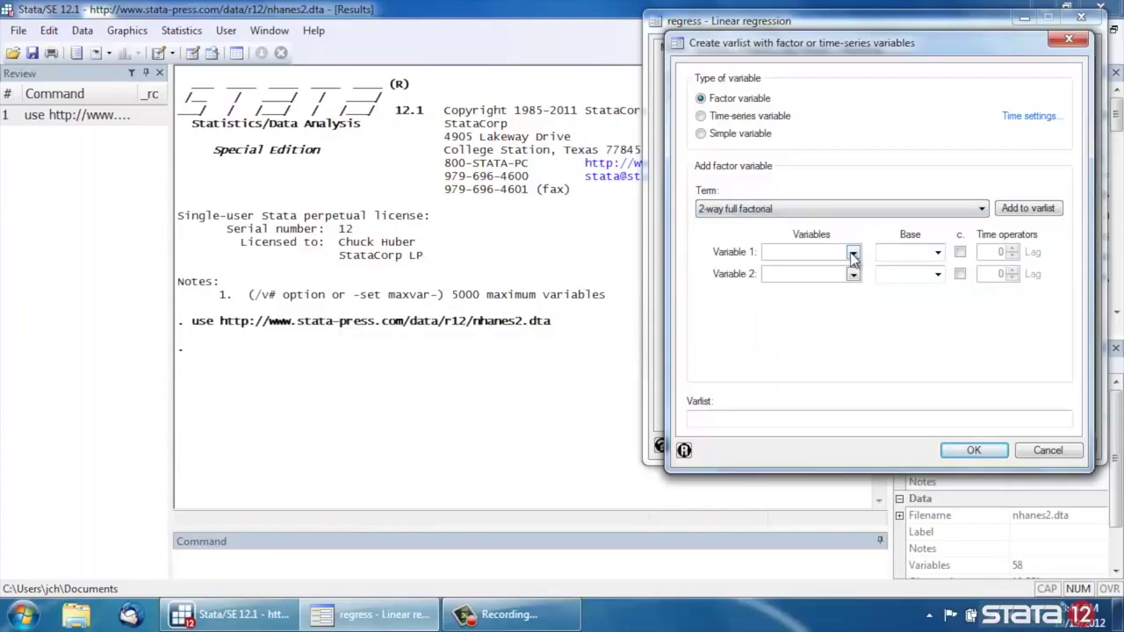
left_click(852, 254)
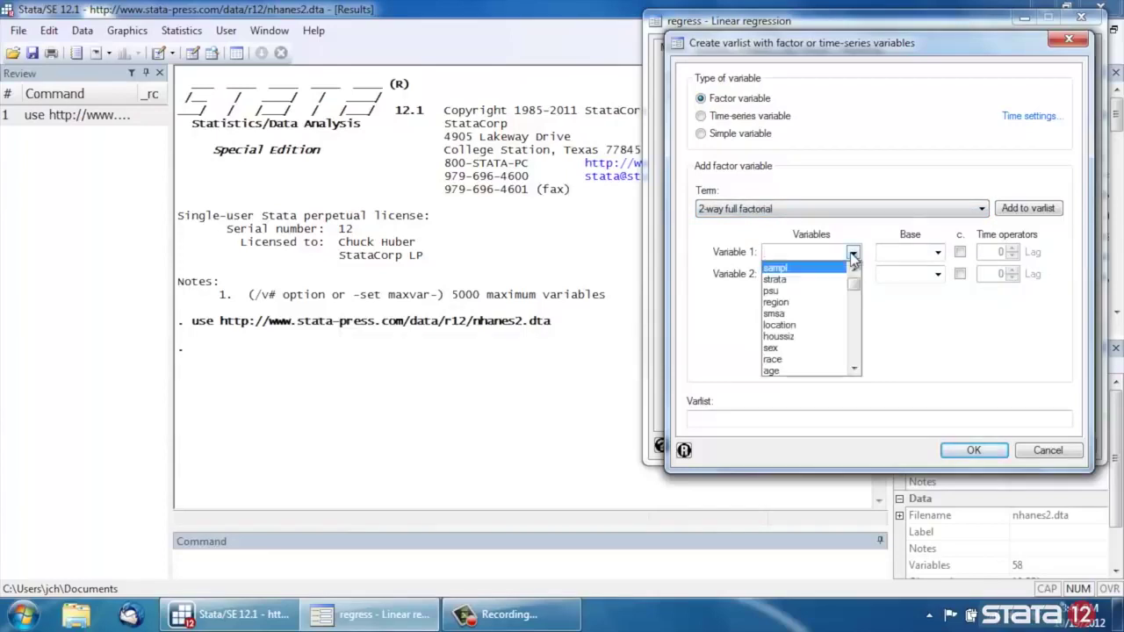
left_click_drag(857, 279, 855, 363)
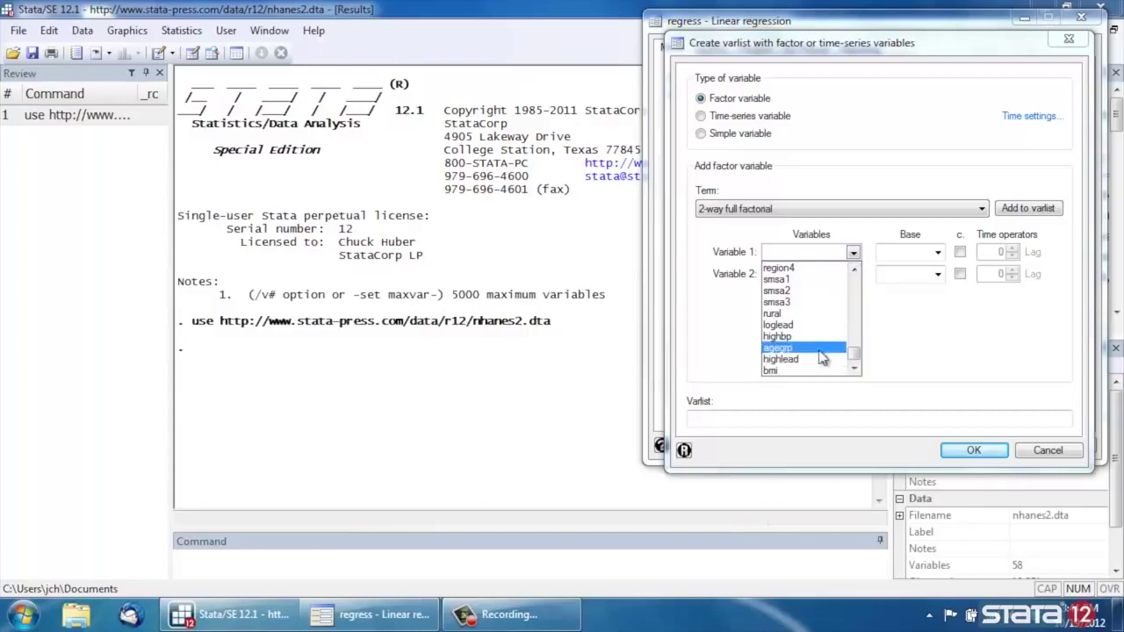
left_click(798, 348)
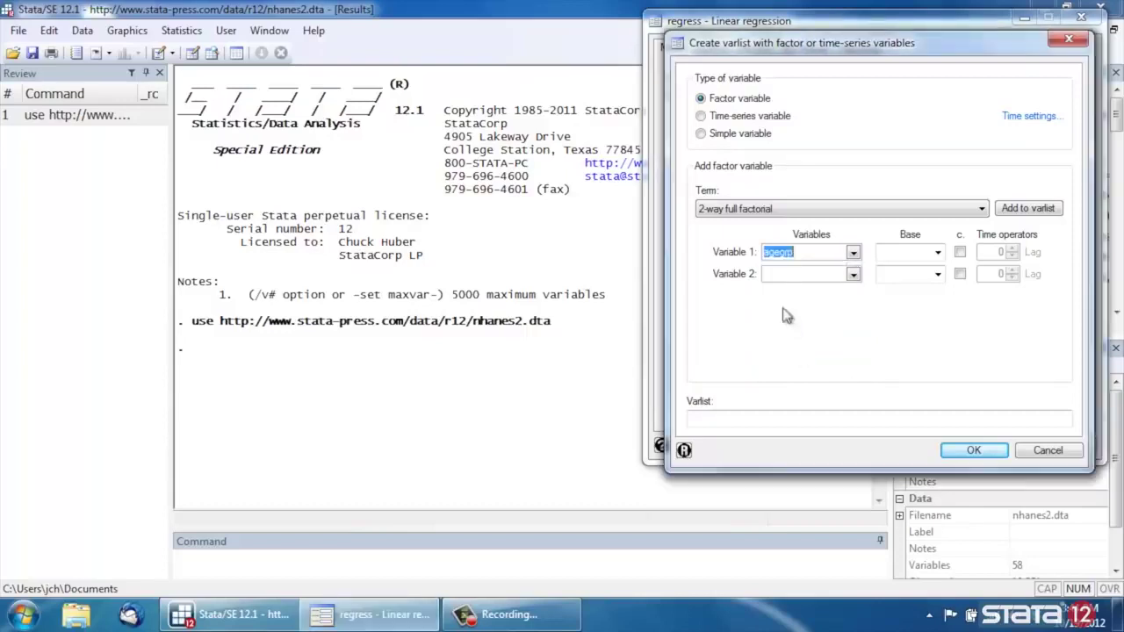
left_click(937, 252)
left_click(920, 262)
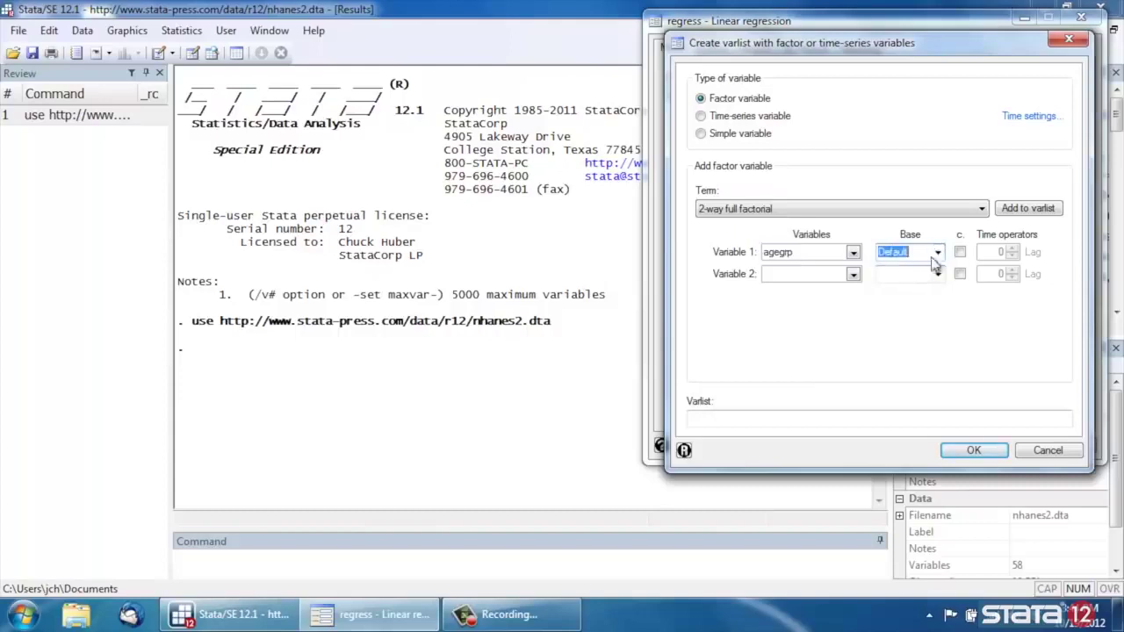
- Set sex as the factorial term's second variable with the Default base, and add the term to the varlist
left_click(853, 274)
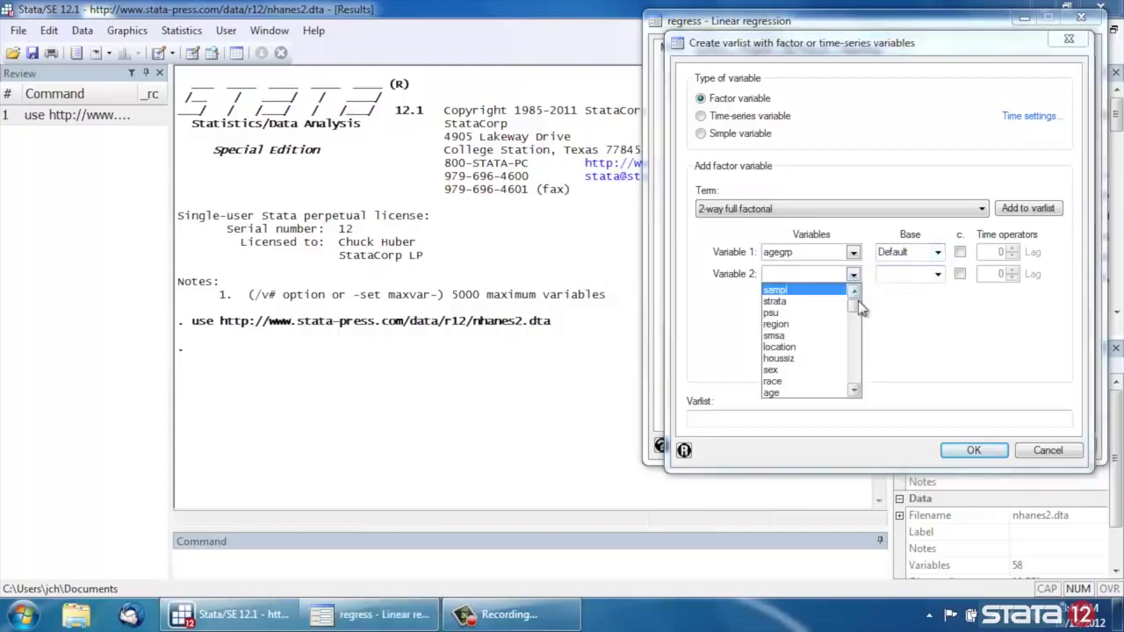
mouse_move(856, 311)
left_mouse_down()
mouse_move(854, 349)
mouse_move(853, 302)
left_mouse_up()
left_click(802, 369)
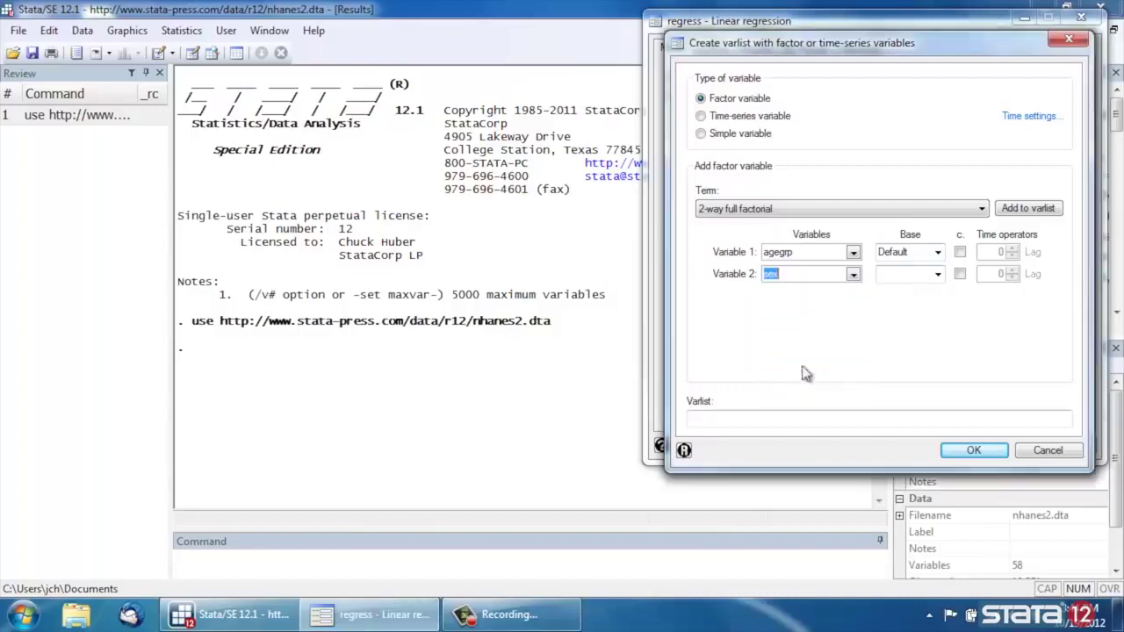
left_click(936, 275)
left_click(920, 290)
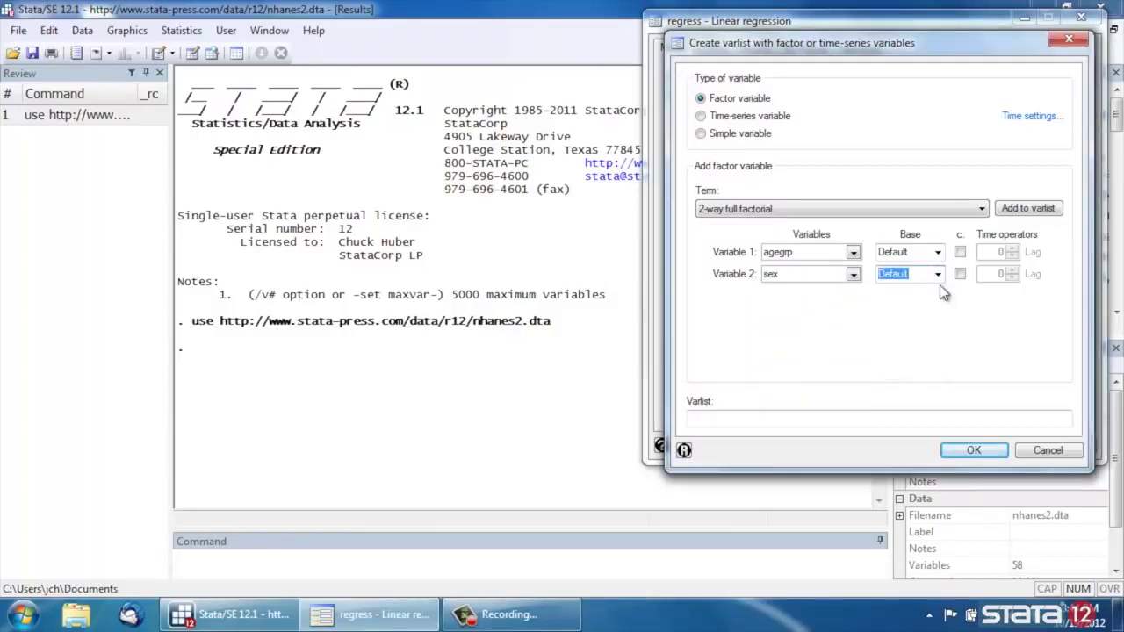
left_click(1027, 208)
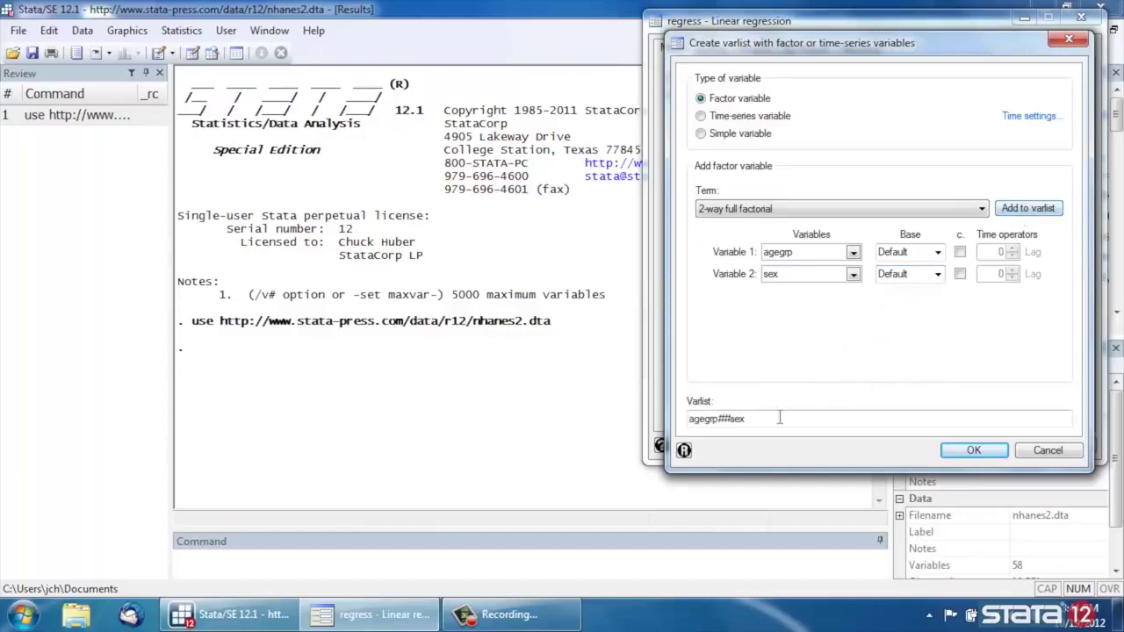
- Accept the agegrp##sex varlist and run the linear regression
left_click_drag(761, 418, 683, 421)
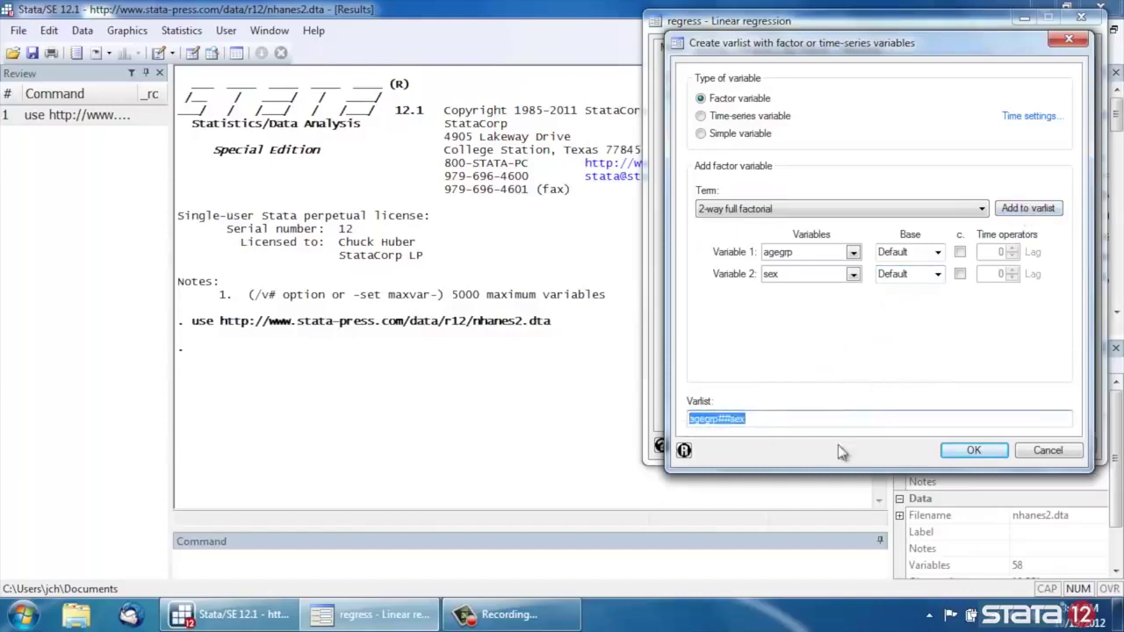
left_click(959, 449)
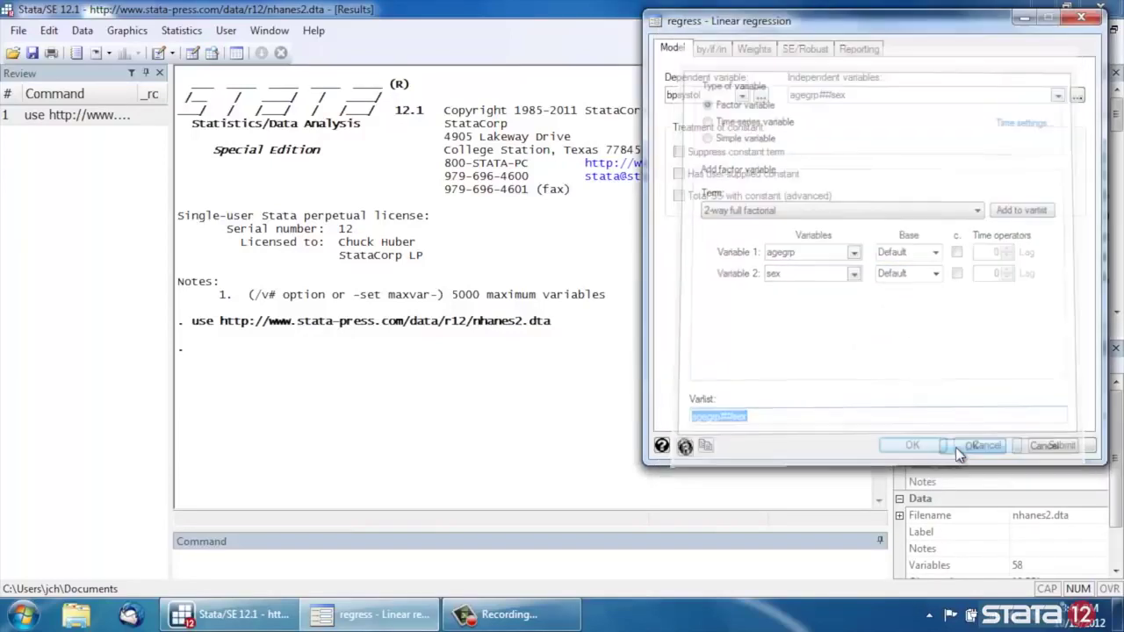
left_click(916, 445)
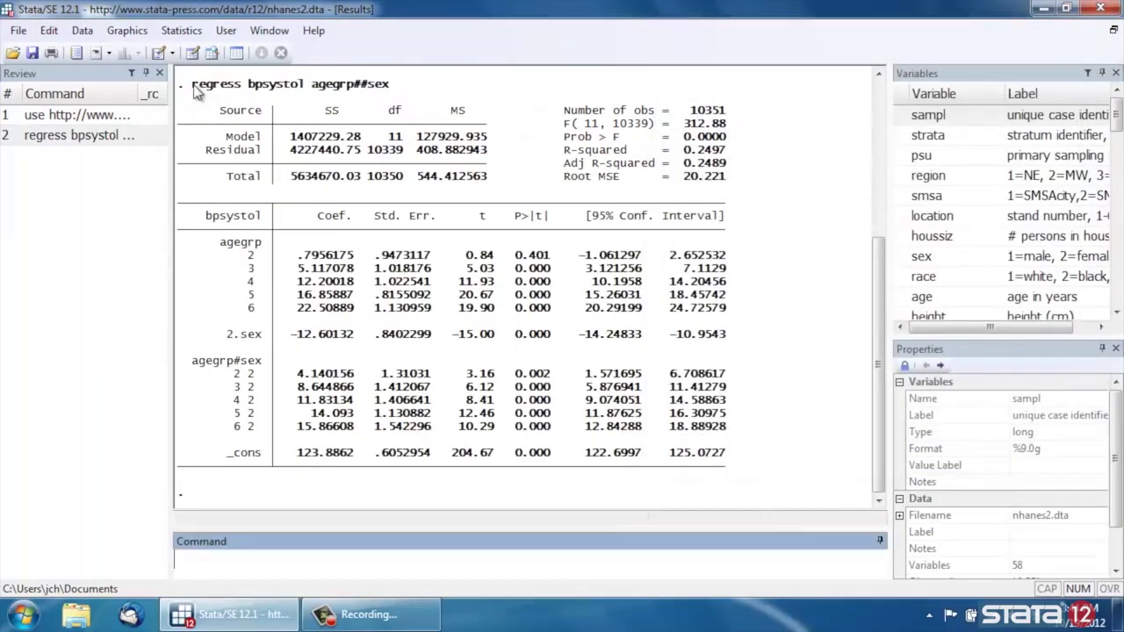
- Examine the regress command and the output rows for agegrp, sex, the agegrp#sex interaction and the constant
left_click_drag(192, 85, 393, 94)
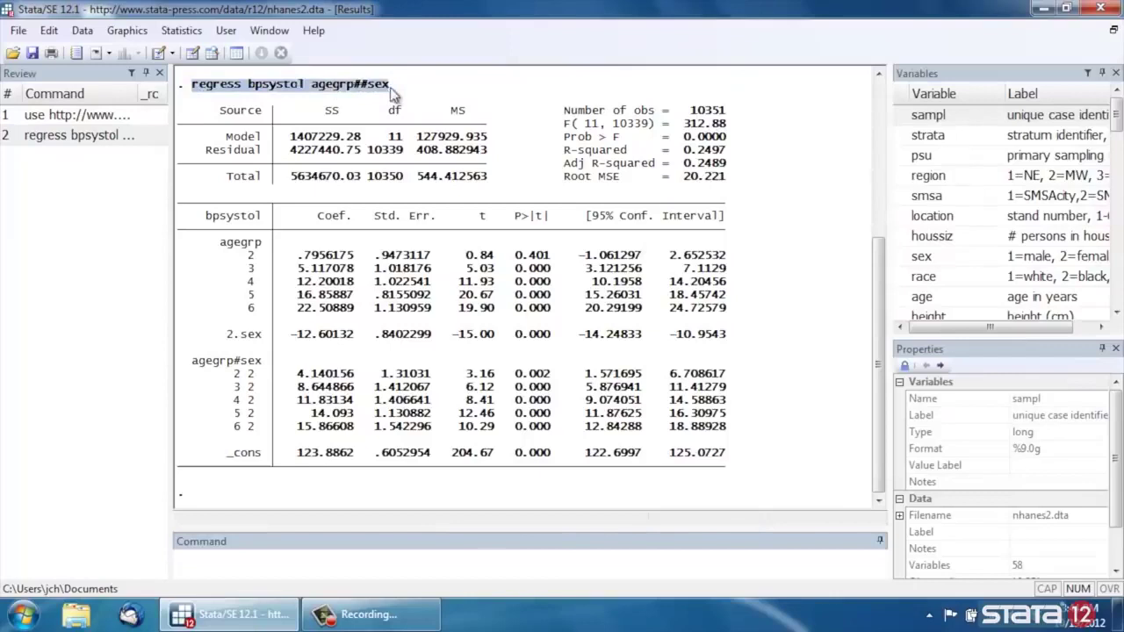
left_click(334, 90)
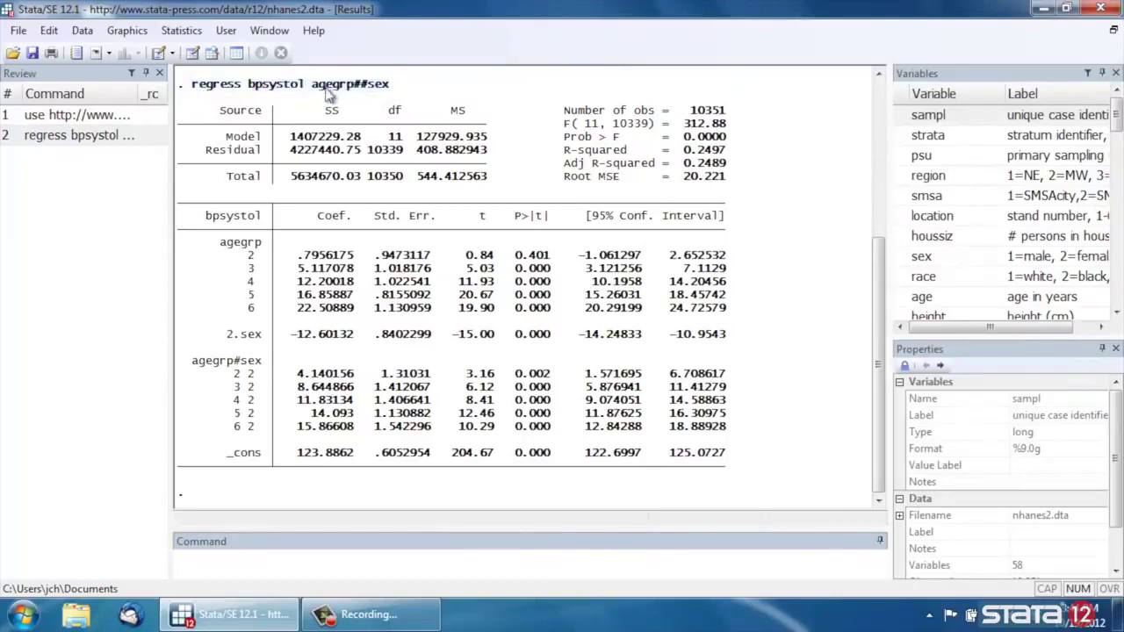
left_click_drag(311, 88, 382, 88)
left_click_drag(307, 257, 720, 316)
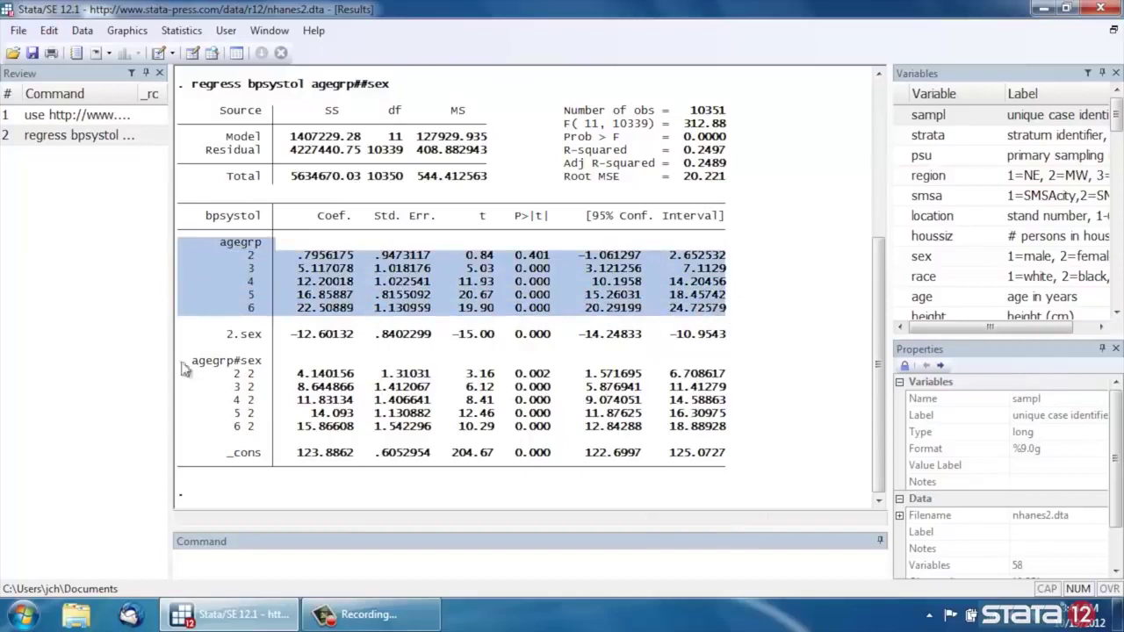
left_click_drag(186, 336, 725, 343)
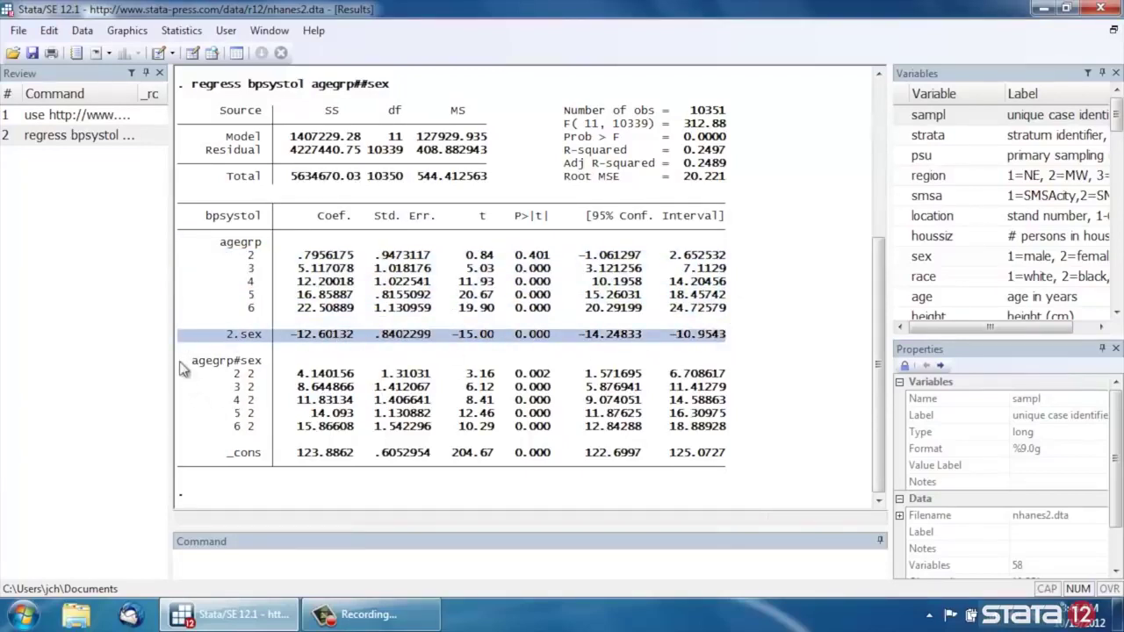
left_click_drag(183, 362, 736, 431)
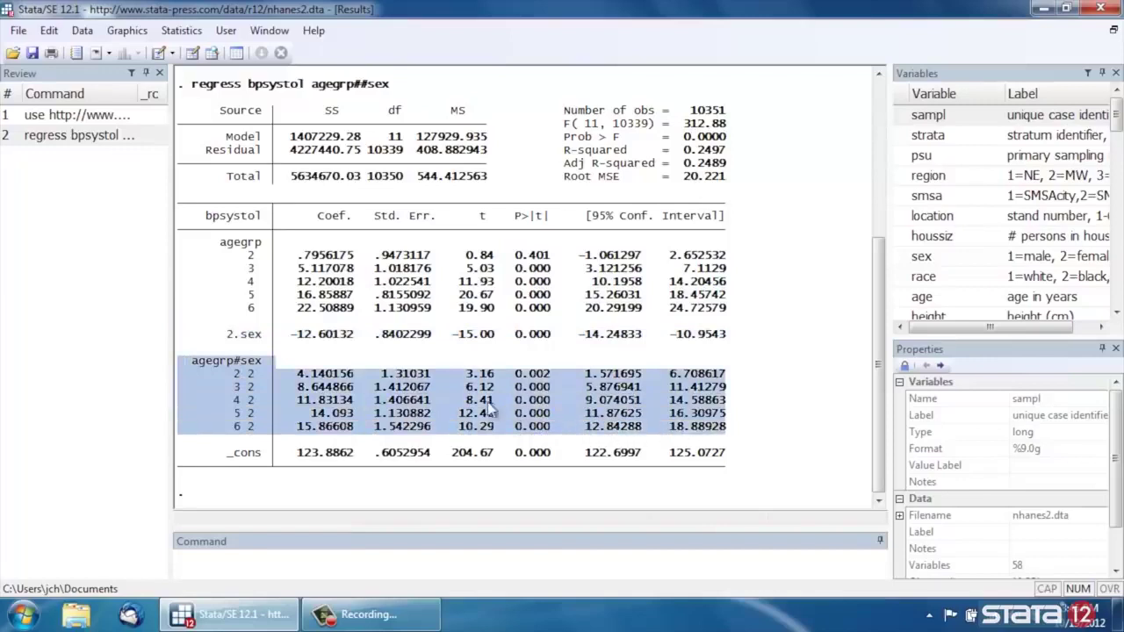
left_click_drag(180, 464, 722, 454)
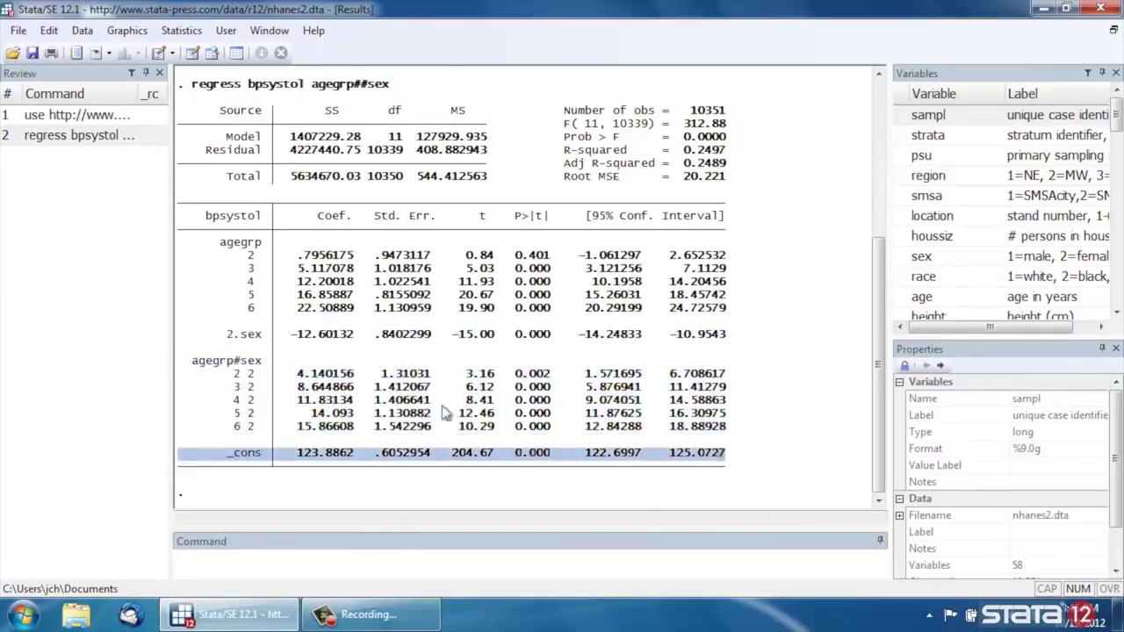
left_click(397, 410)
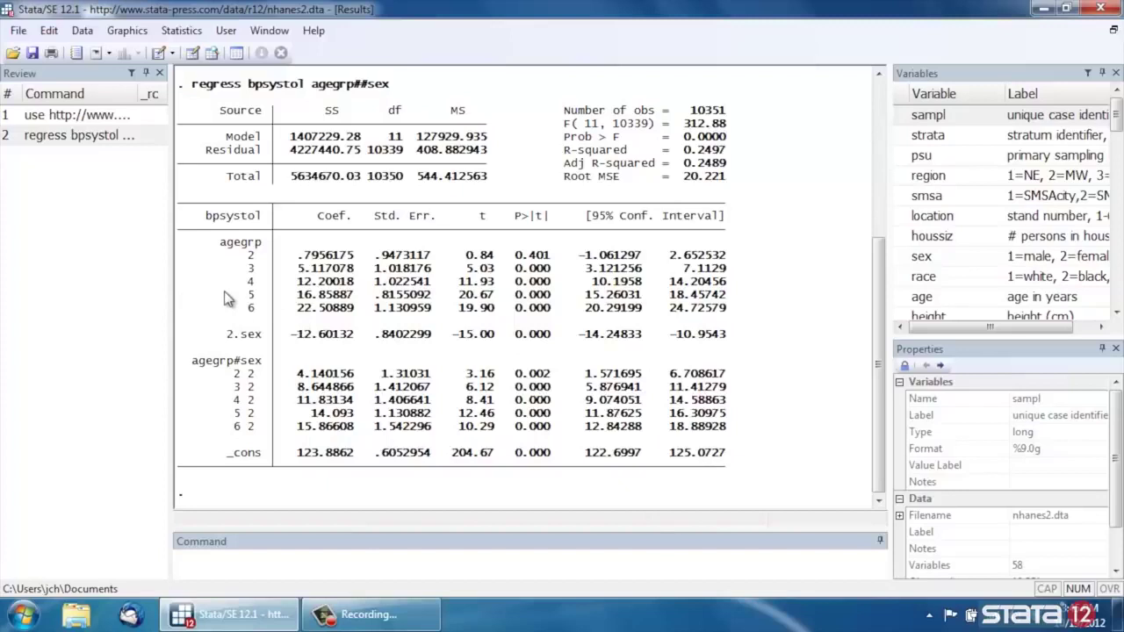
- Compute the marginal means for the agegrp#sex factor term from the fitted regression, using the default prediction
left_click(166, 32)
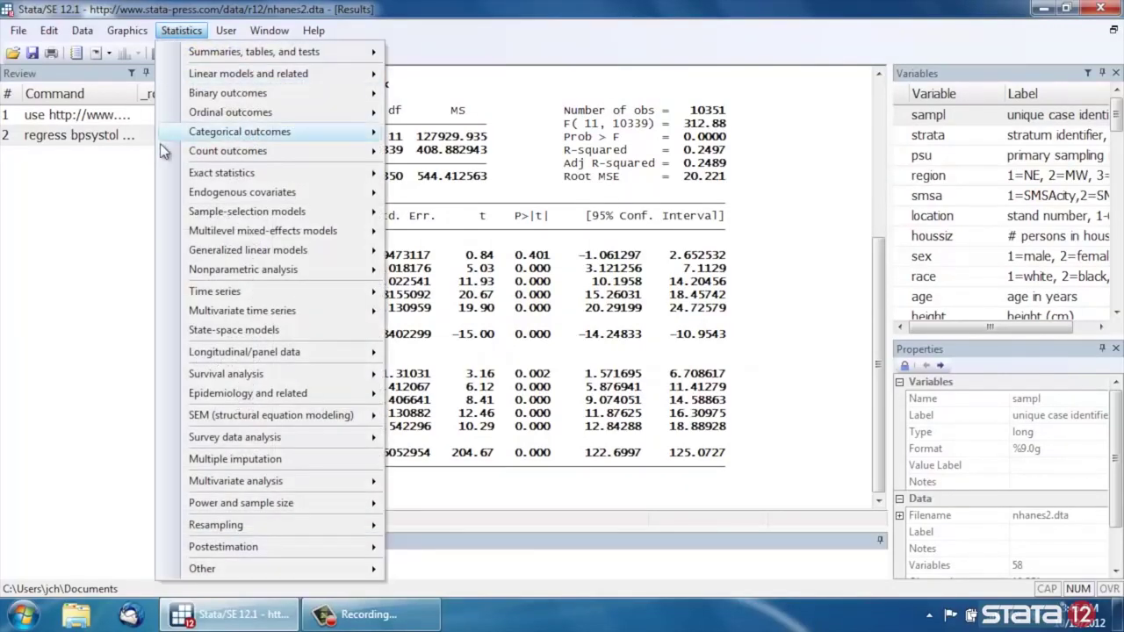
mouse_move(181, 547)
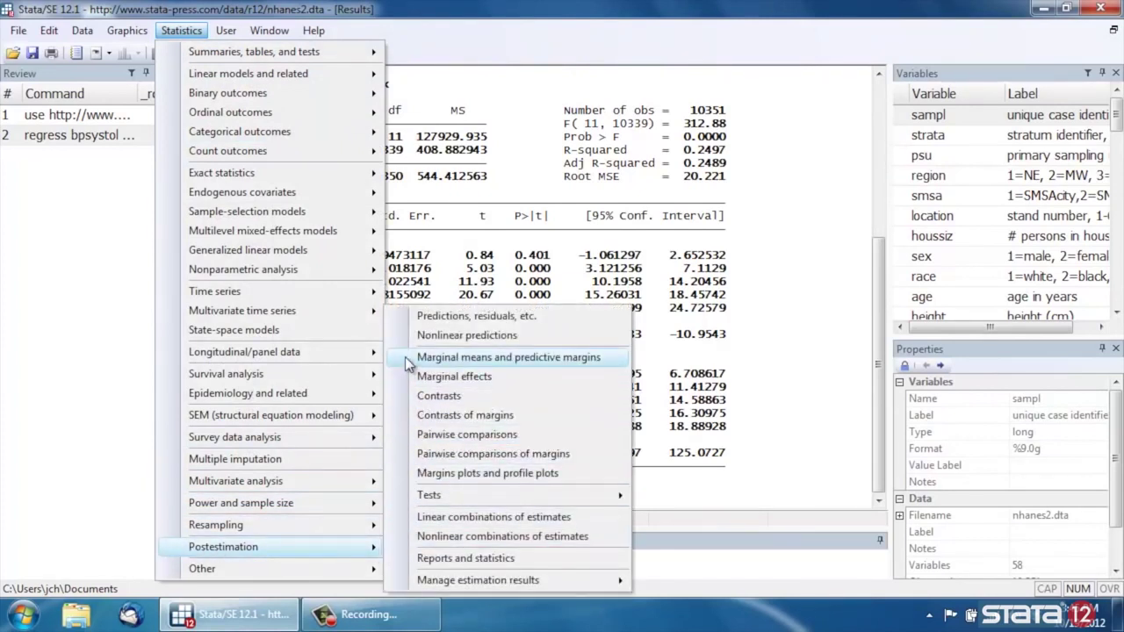
left_click(606, 354)
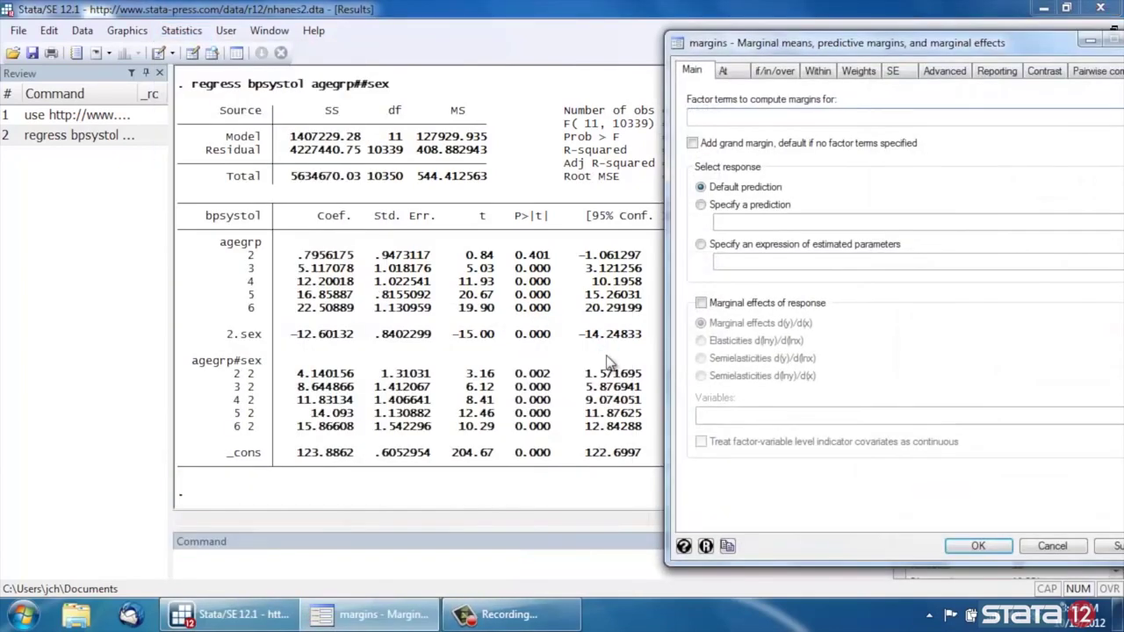
left_click_drag(845, 43, 776, 20)
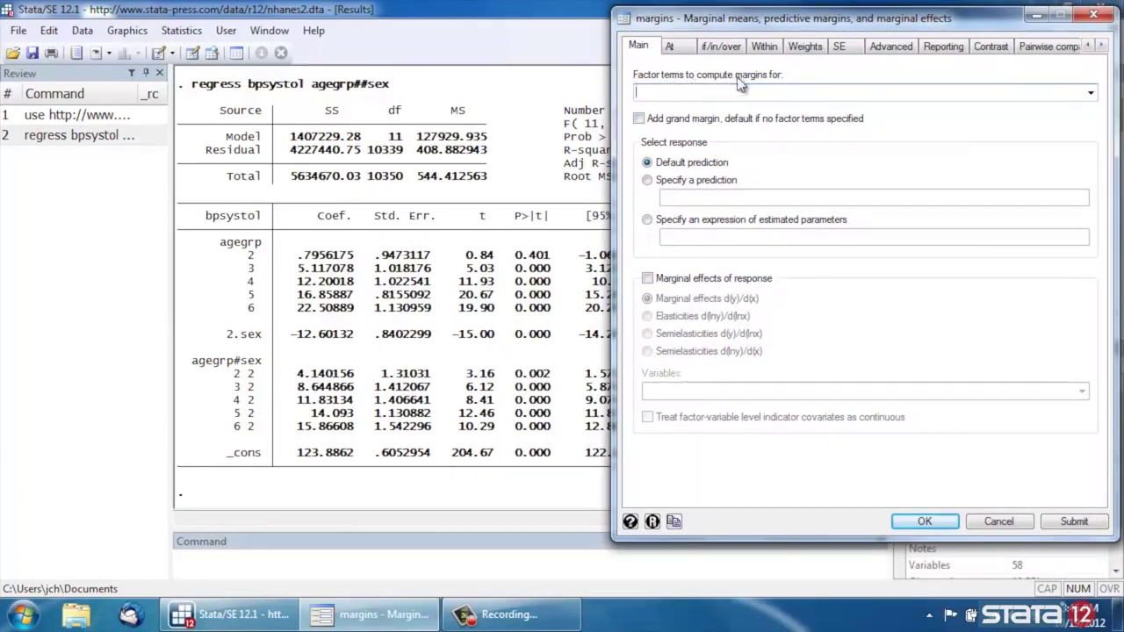
left_click(1090, 93)
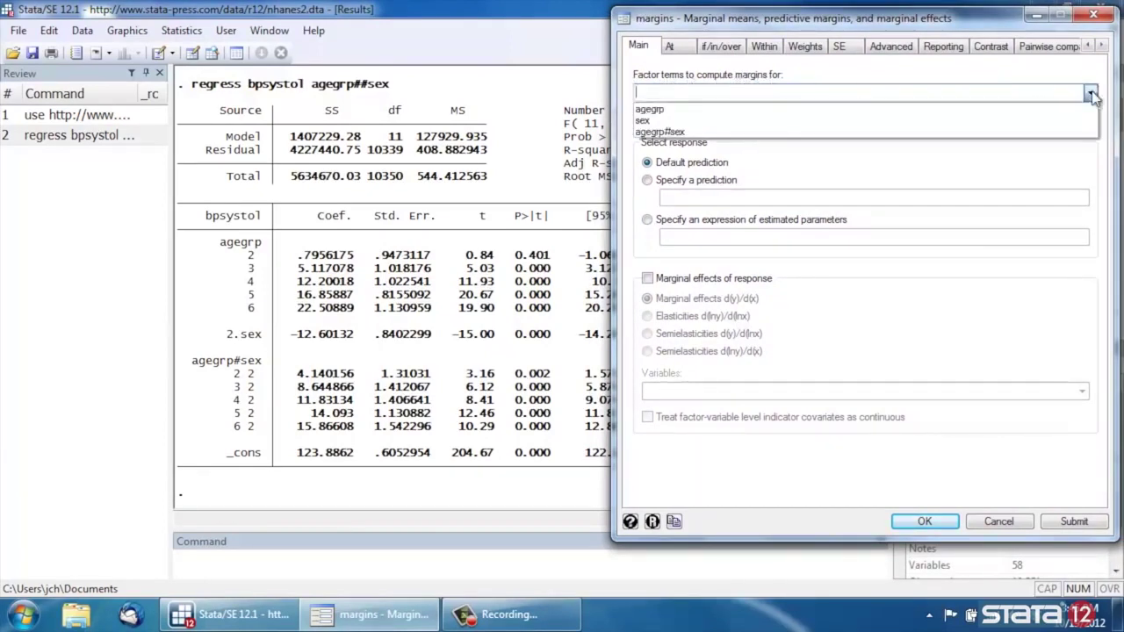
left_click(721, 132)
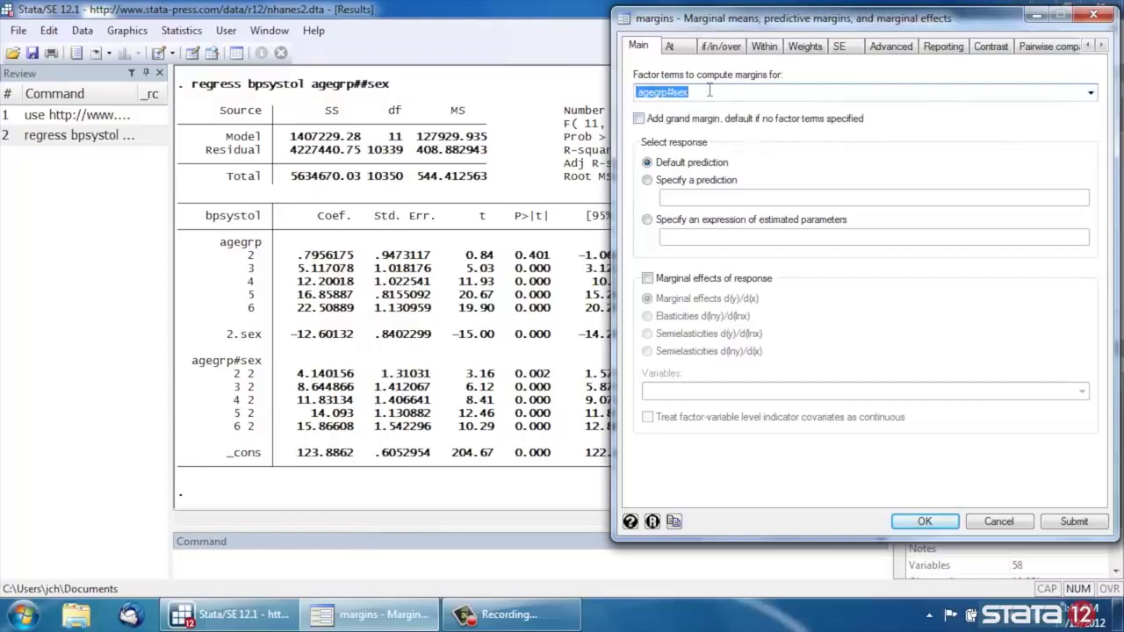
left_click(922, 522)
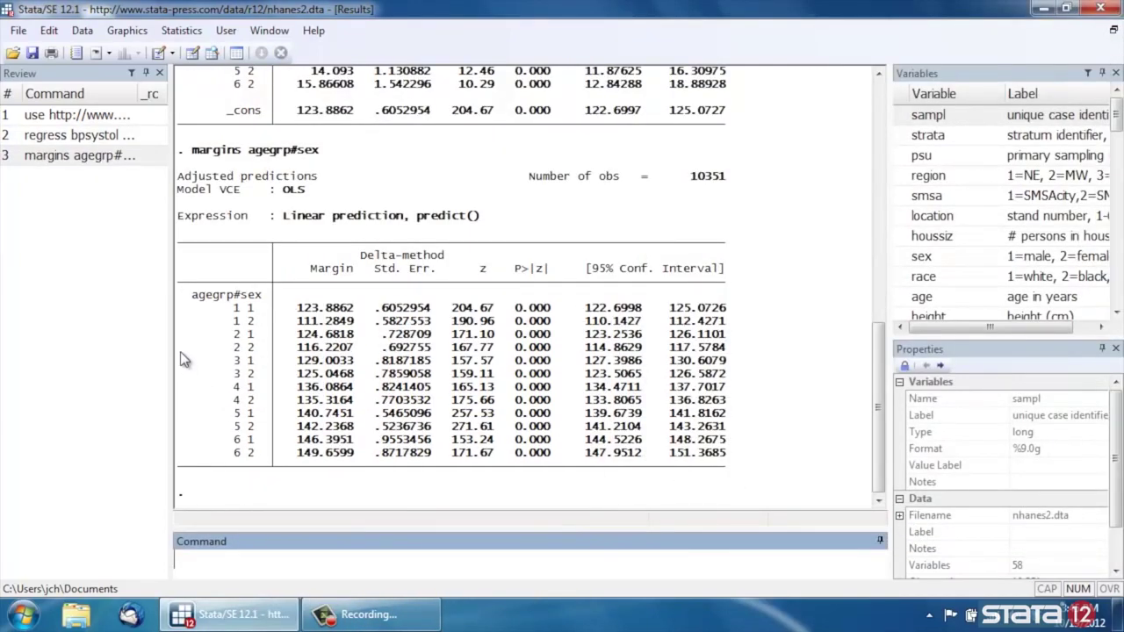
- Examine the margins command and its output table, matching the agegrp#sex level combinations to their values in the Margin column
left_click_drag(192, 151, 302, 159)
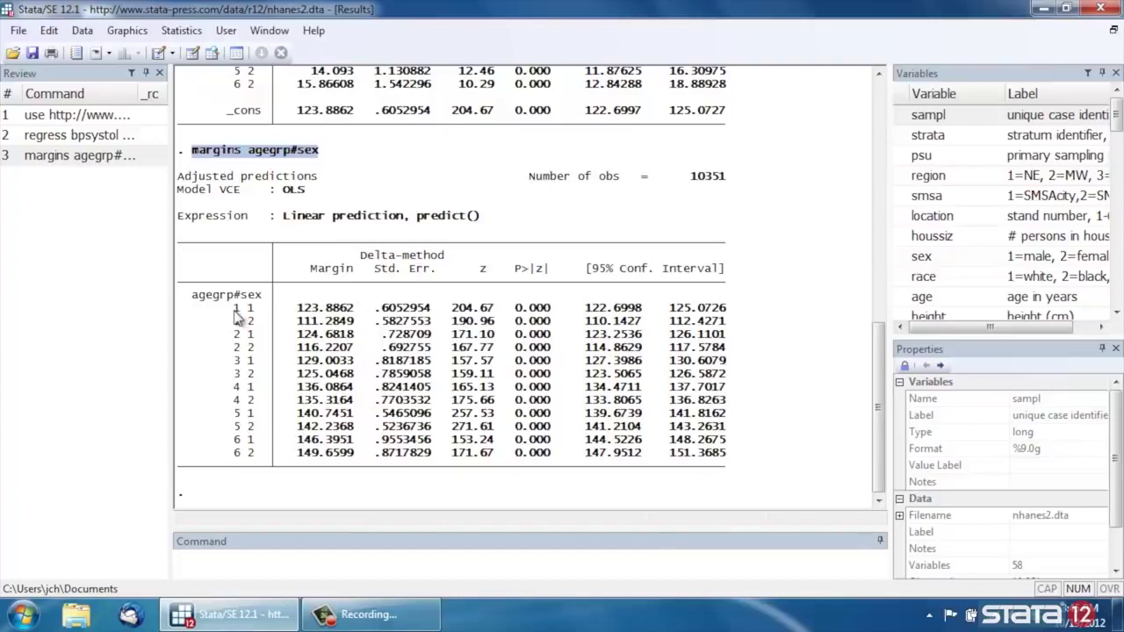
left_click_drag(191, 296, 260, 299)
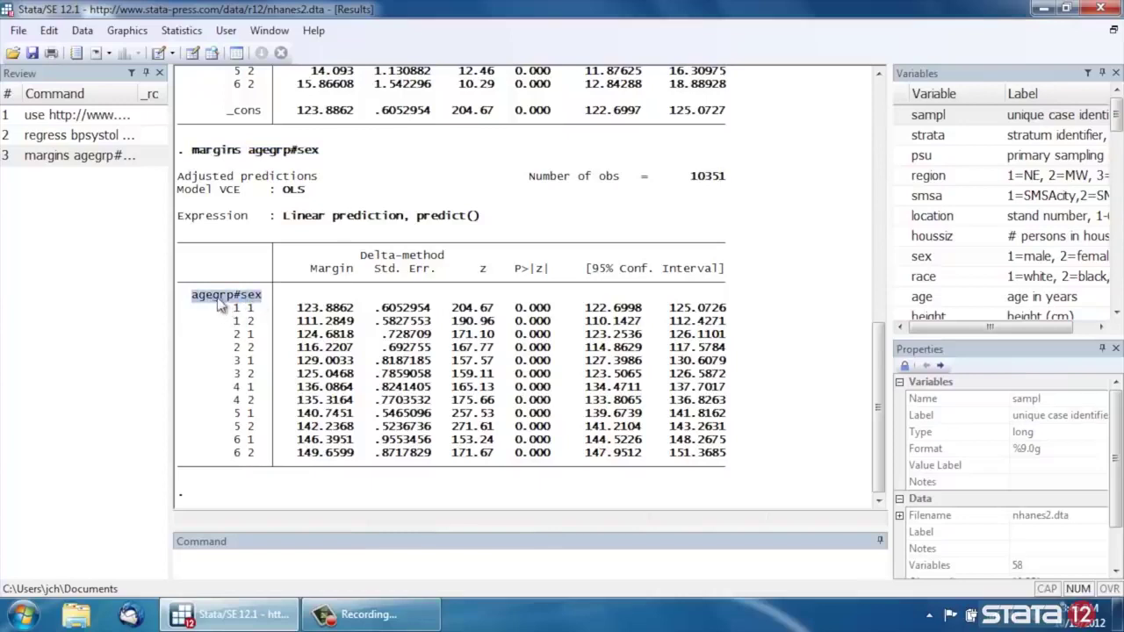
left_click_drag(235, 311, 249, 311)
left_click_drag(233, 320, 242, 321)
left_click_drag(235, 334, 252, 338)
left_click_drag(333, 308, 353, 309)
- Graph the margins results with agegrp defining the x axis, keeping the plot settings available, and close the graph after viewing it
left_click(181, 30)
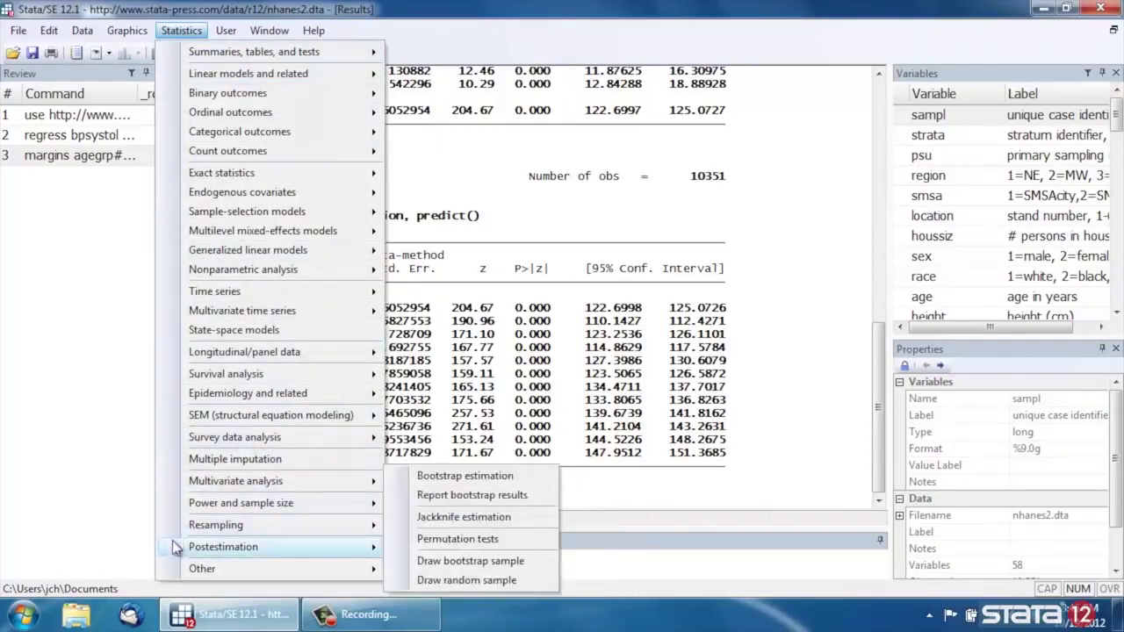
mouse_move(172, 550)
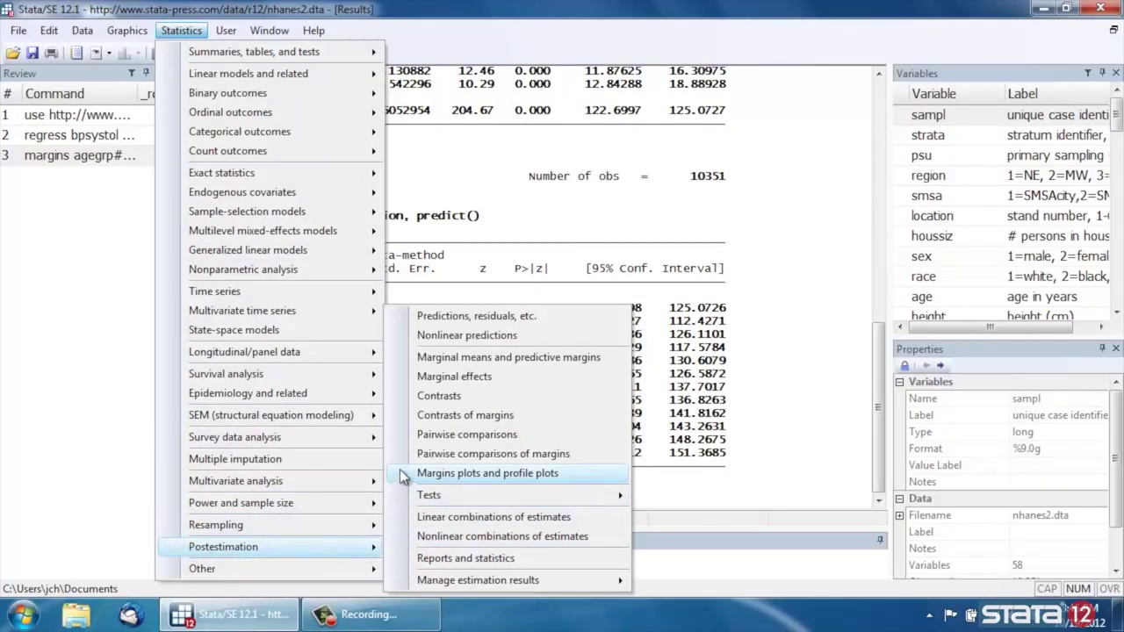
left_click(575, 473)
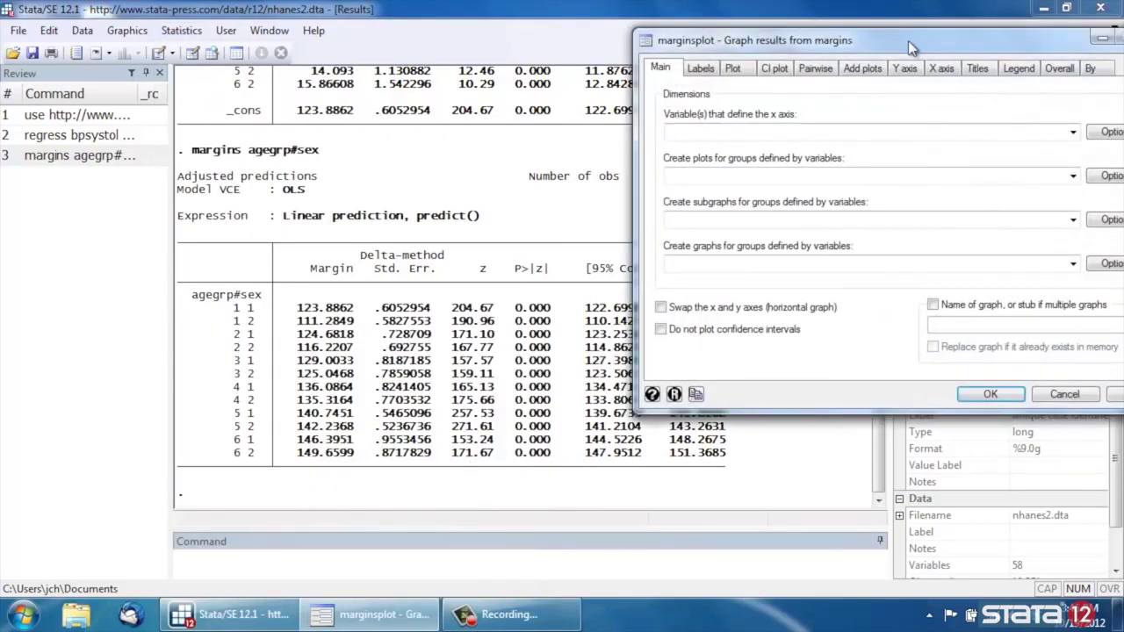
left_click_drag(908, 41, 840, 15)
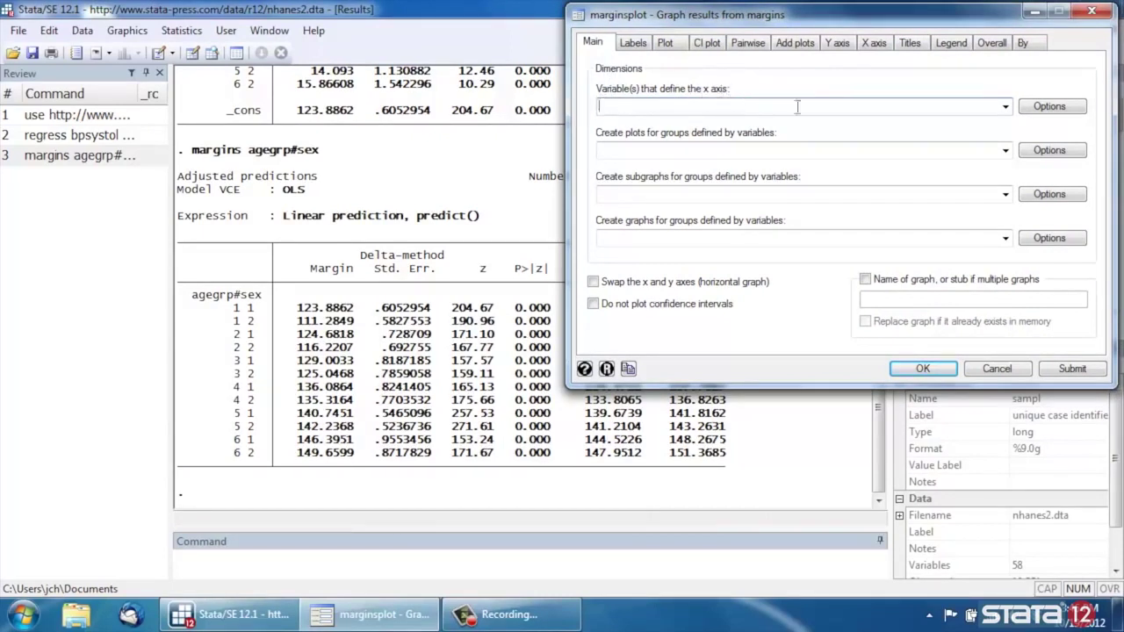
left_click(1005, 106)
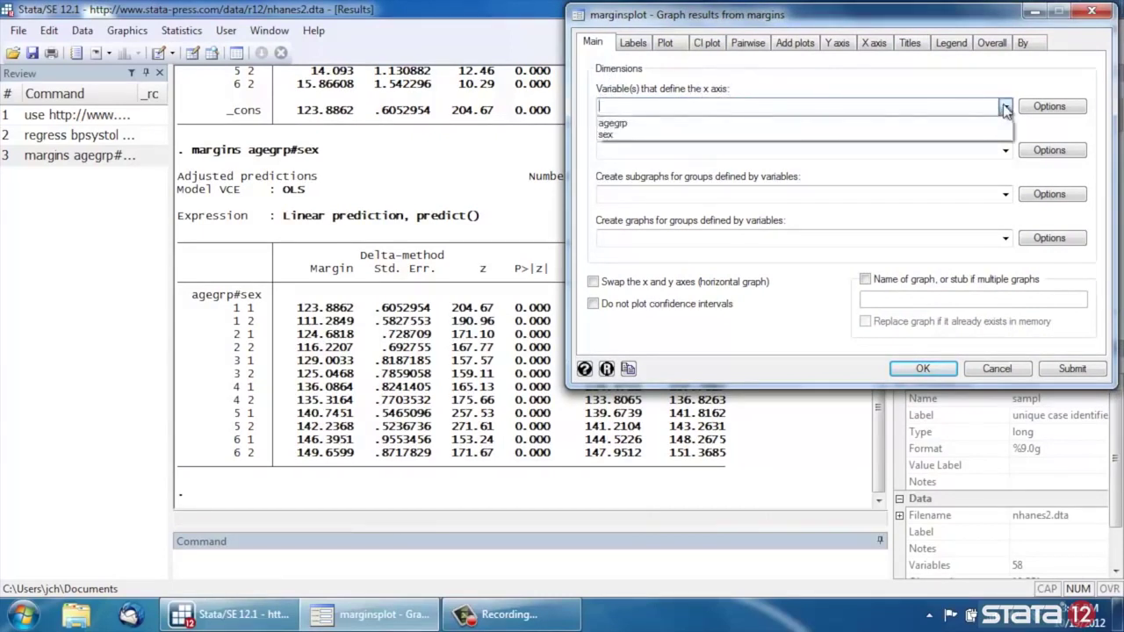
left_click(634, 125)
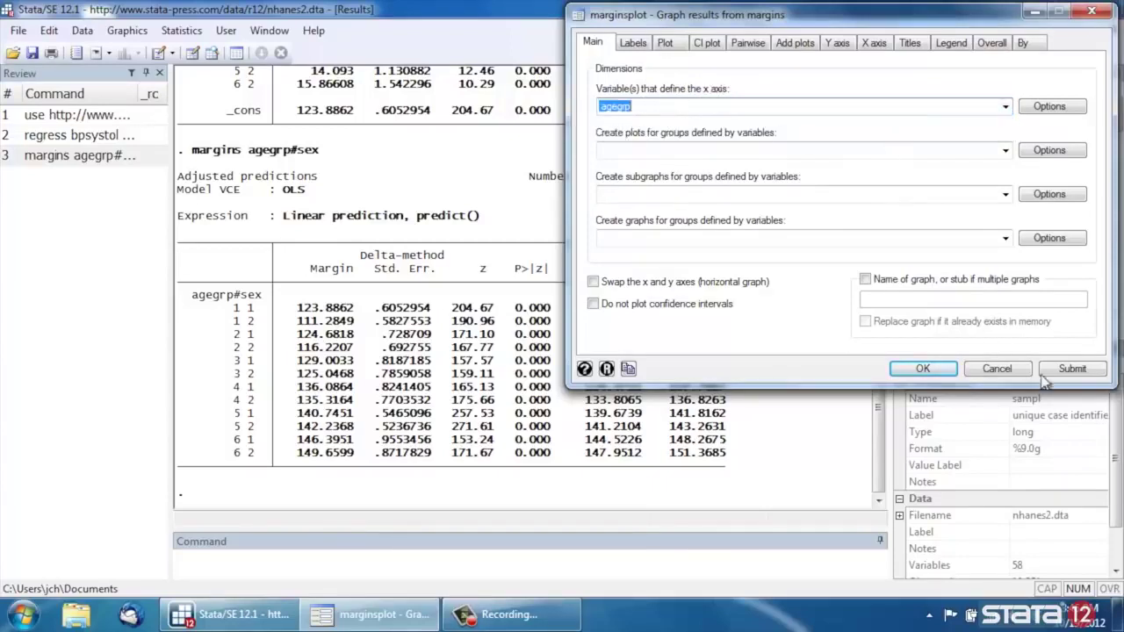
left_click(1071, 369)
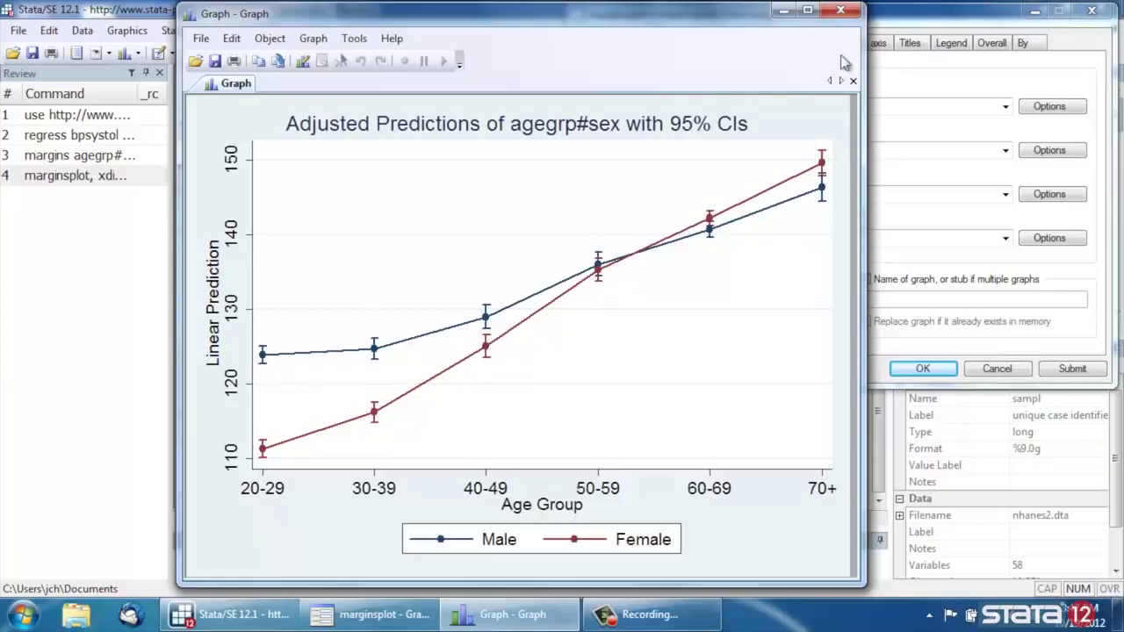
left_click(840, 12)
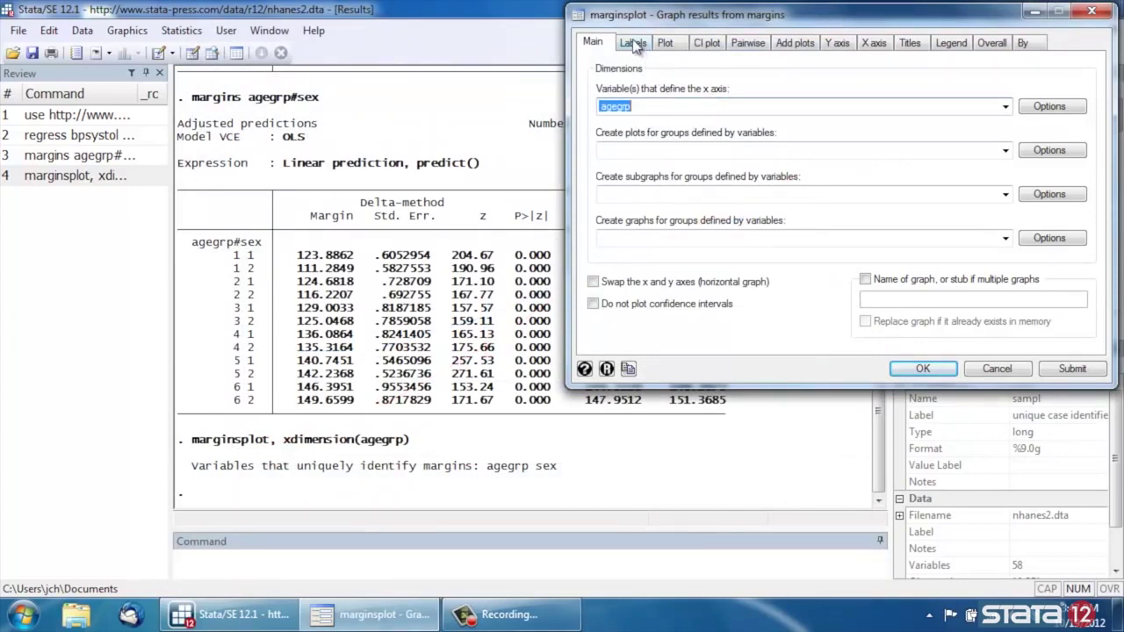
- Change the margins plot type to Scatter for all plots, redraw the graph, and close it after viewing
left_click(666, 43)
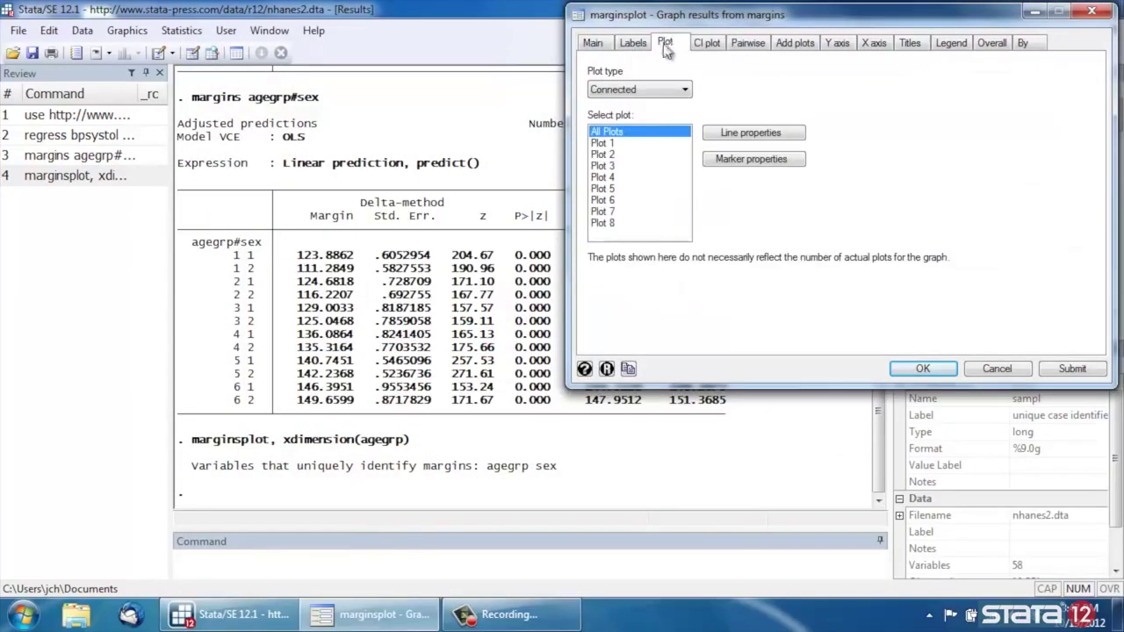
left_click(685, 90)
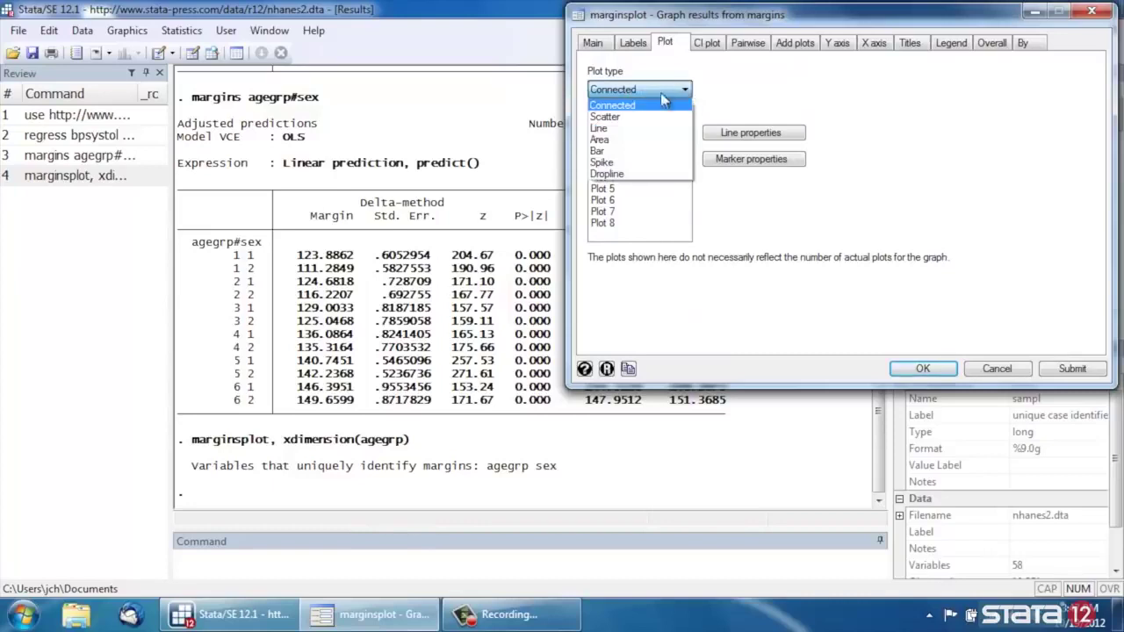
left_click(617, 119)
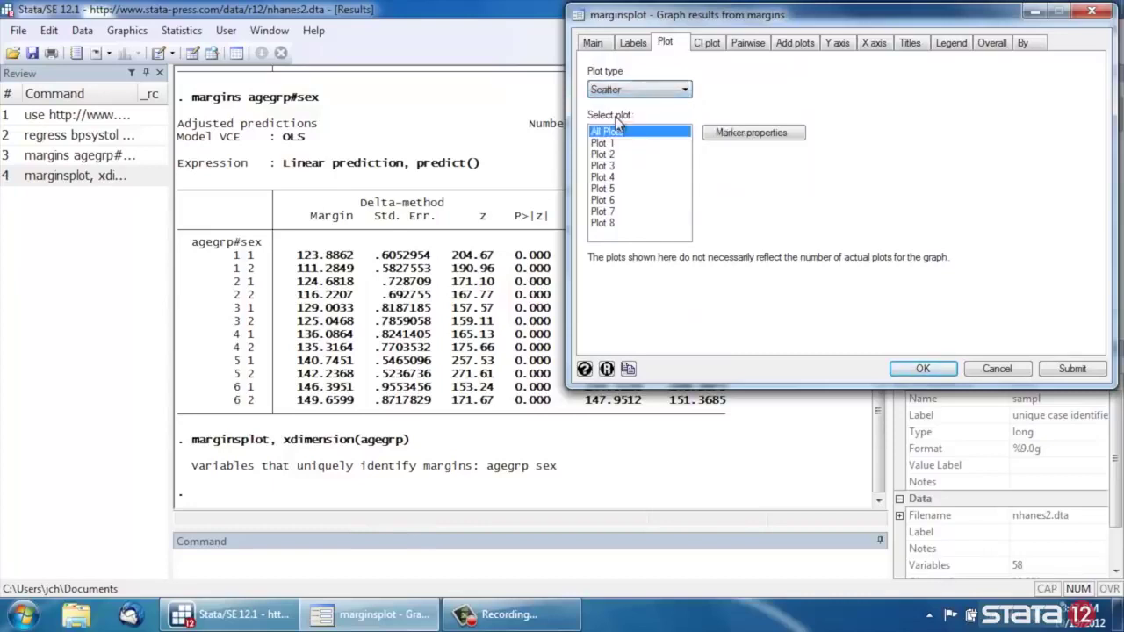
left_click(1069, 368)
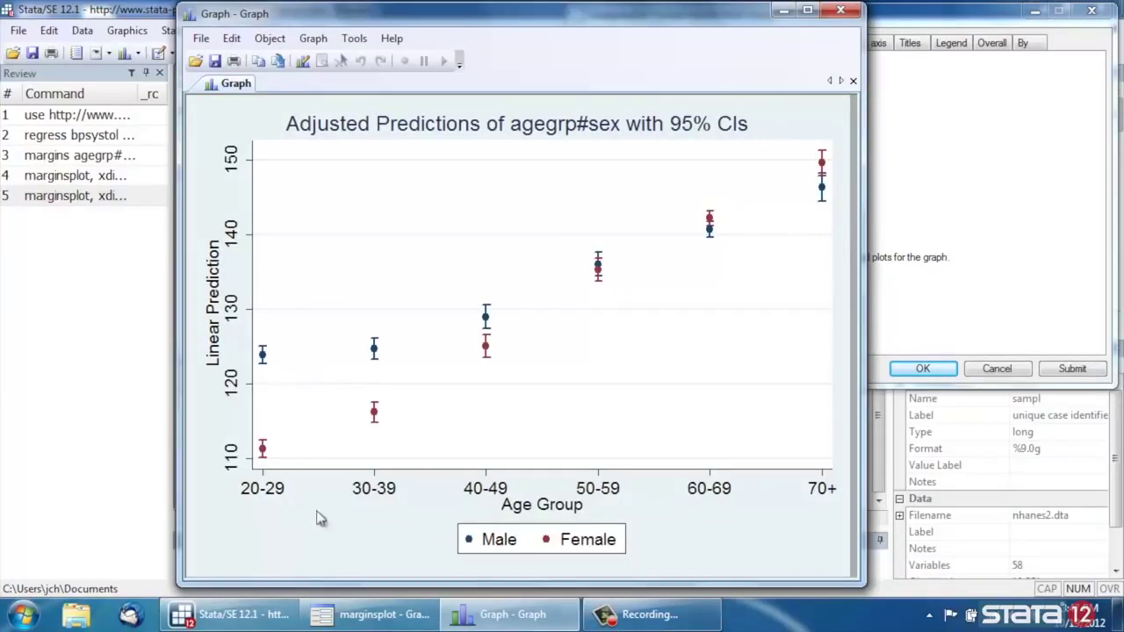
left_click(846, 12)
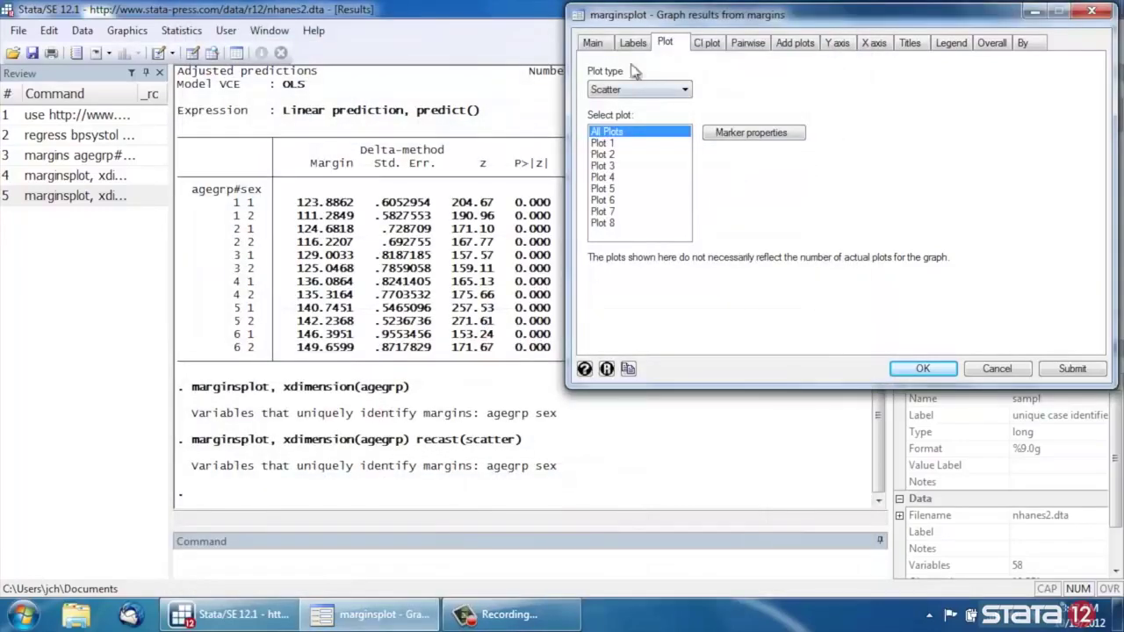
- Swap the x and y axes of the scatter margins plot and draw it as a horizontal graph
left_click(593, 46)
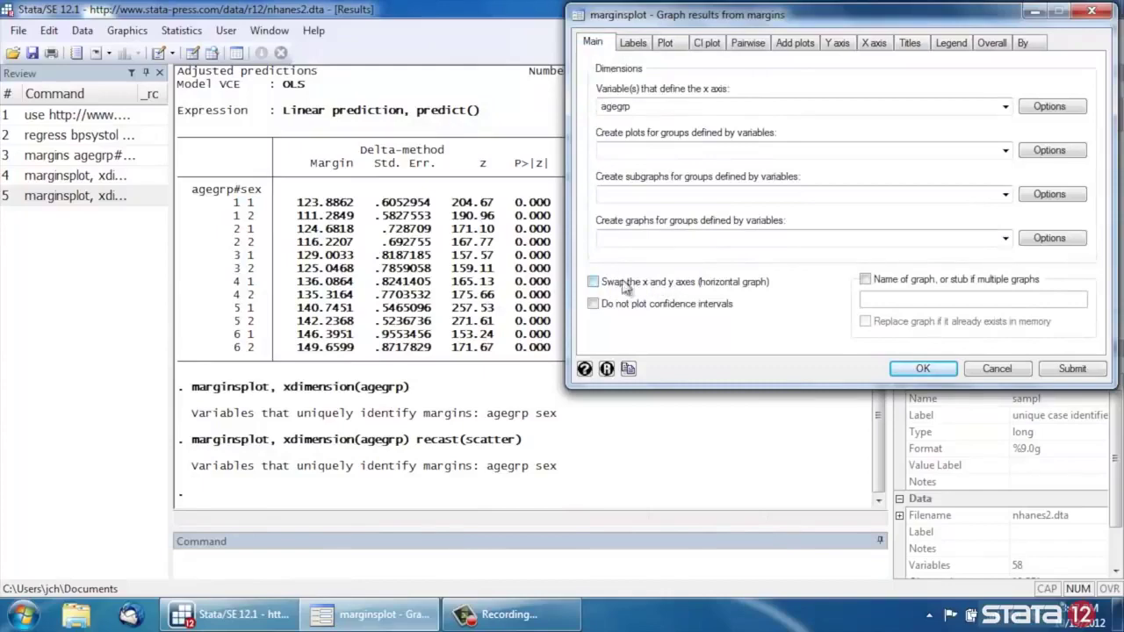
left_click(593, 281)
left_click(920, 369)
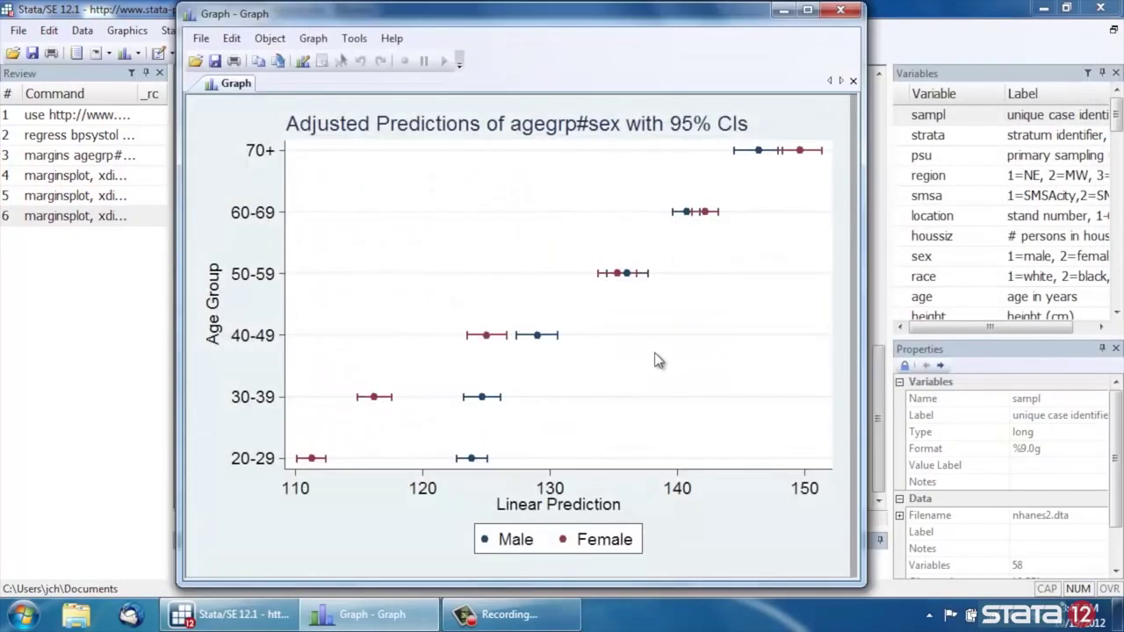